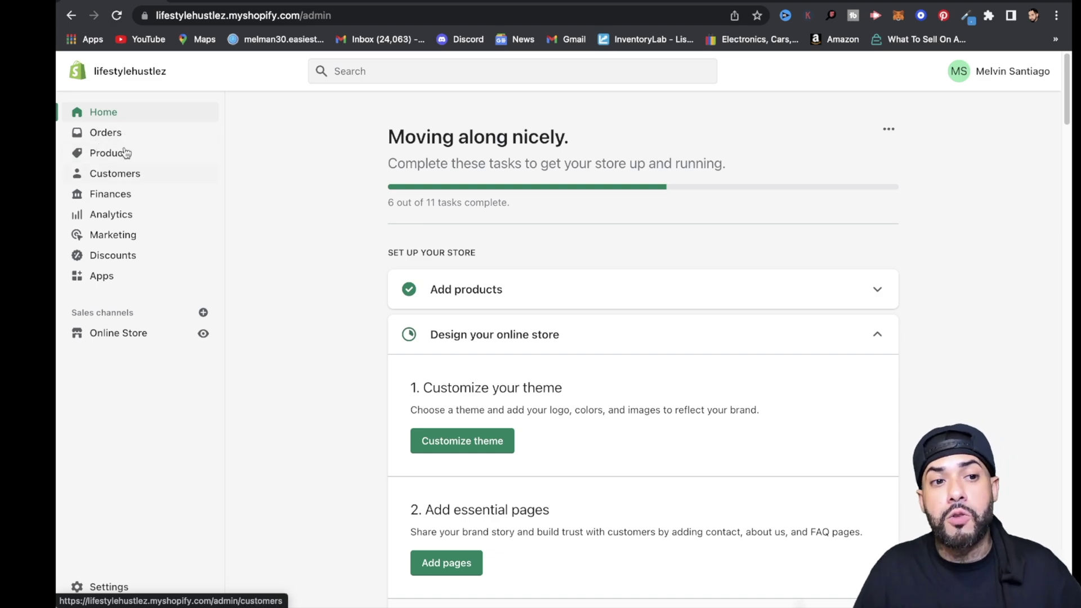
- Open the store's Products list from the Shopify admin sidebar
{"action": "left_click", "coordinate": [118, 162]}
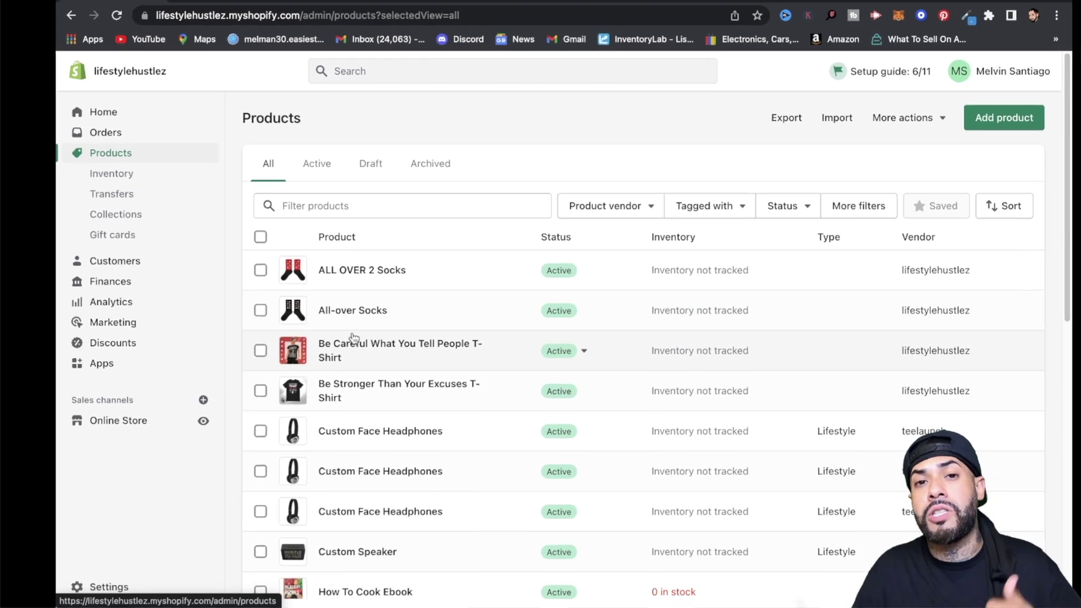
- Review the Be Careful What You Tell People T-Shirt's media images, then switch to Placeit
{"action": "left_click", "coordinate": [383, 351]}
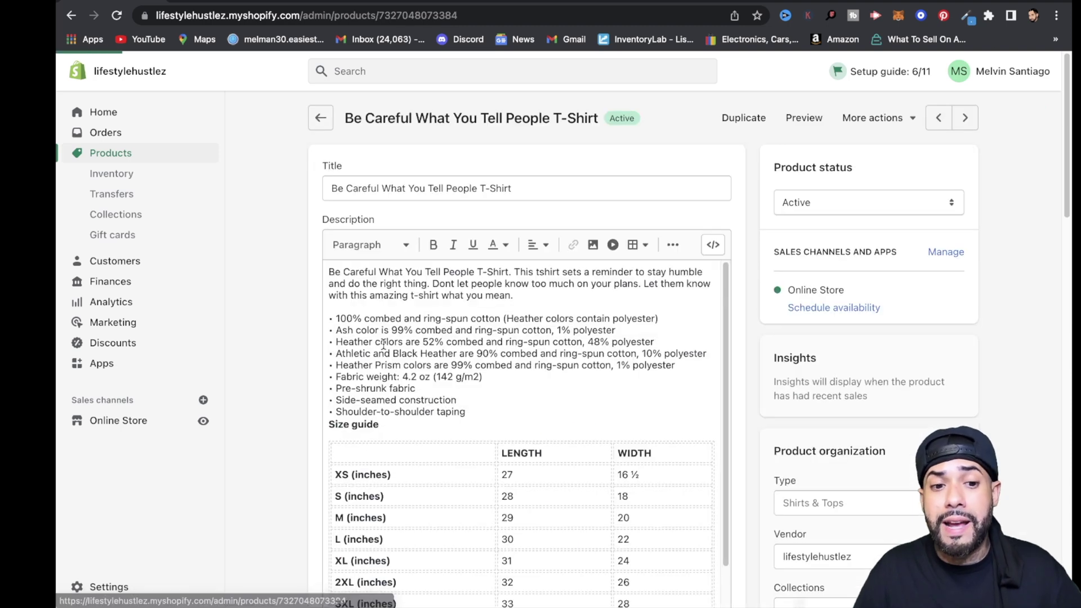
{"action": "scroll", "coordinate": [1031, 419], "scroll_direction": "down", "scroll_amount": 2}
{"action": "scroll", "coordinate": [1031, 420], "scroll_direction": "down", "scroll_amount": 5}
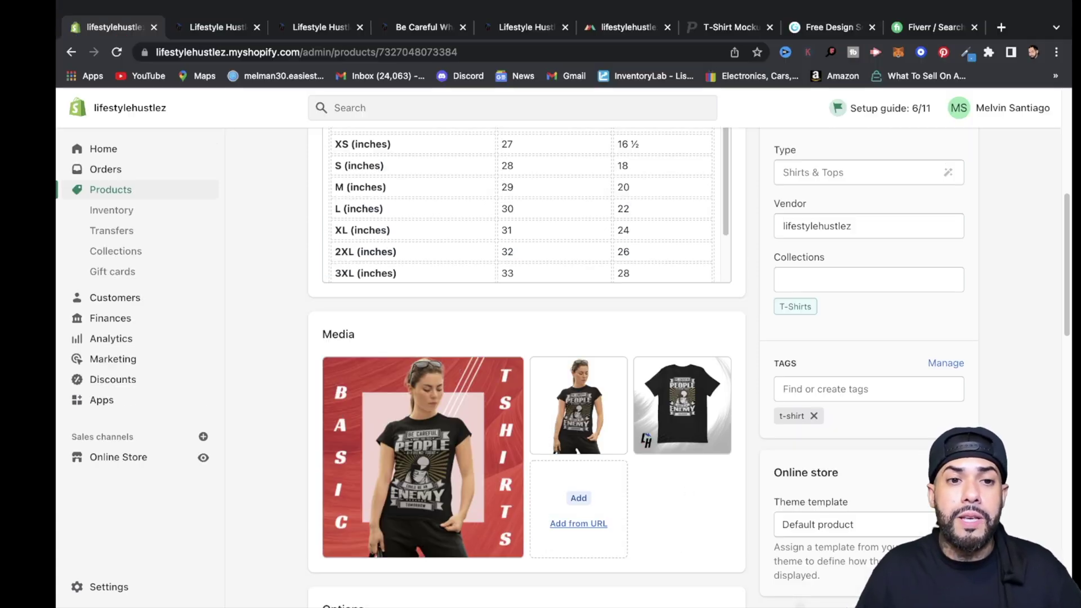
{"action": "left_click", "coordinate": [728, 27]}
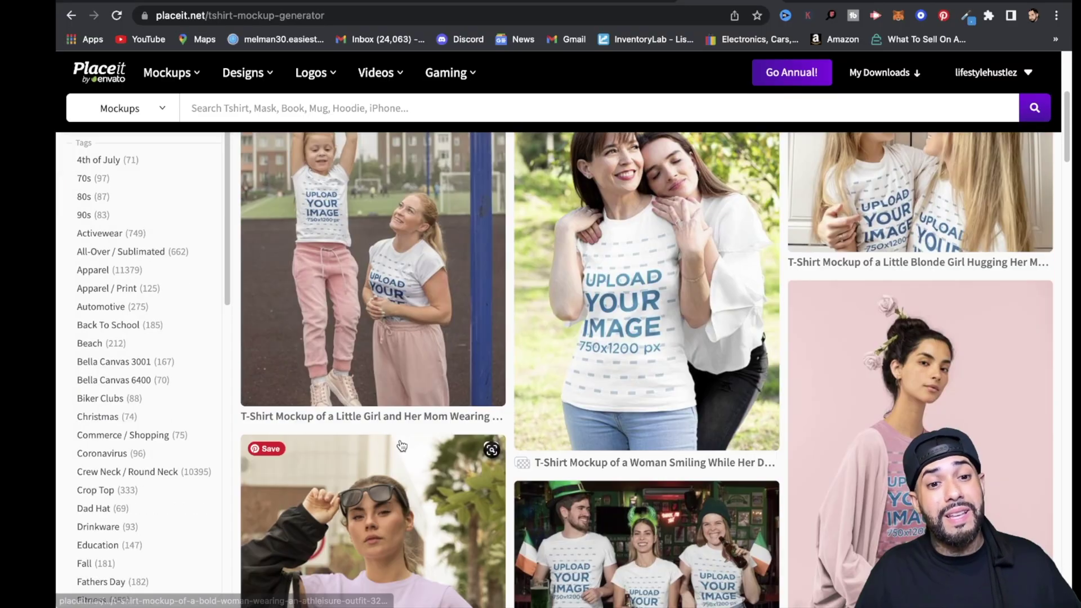
- Browse Mockups > Apparel > T-Shirts and open the Bold Woman Wearing an Athleisure Outfit mockup
{"action": "scroll", "coordinate": [399, 461], "scroll_direction": "up", "scroll_amount": 6}
{"action": "mouse_move", "coordinate": [202, 79]}
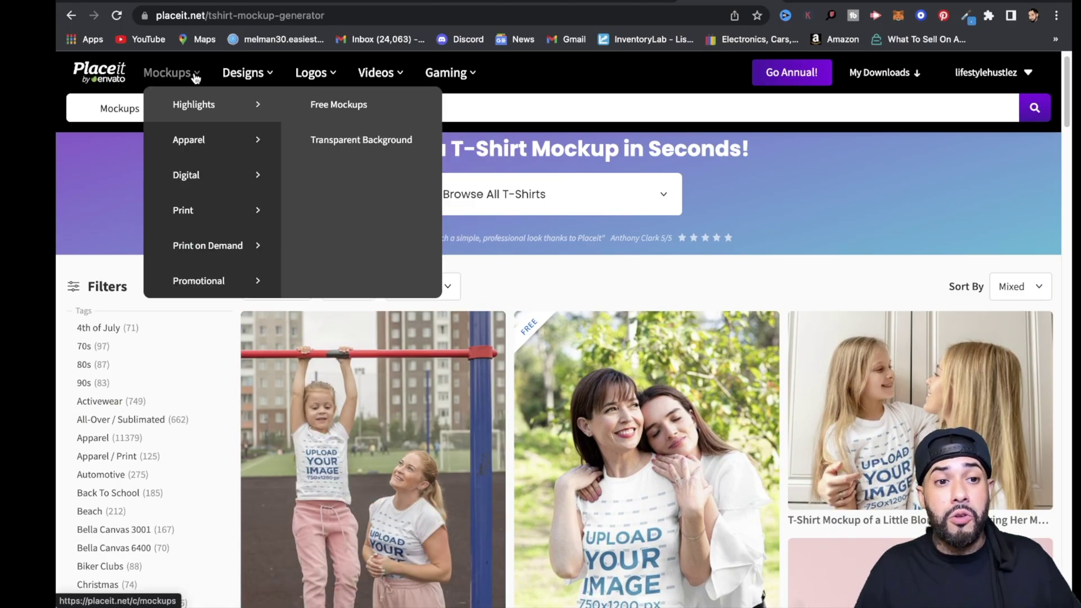
{"action": "mouse_move", "coordinate": [224, 147]}
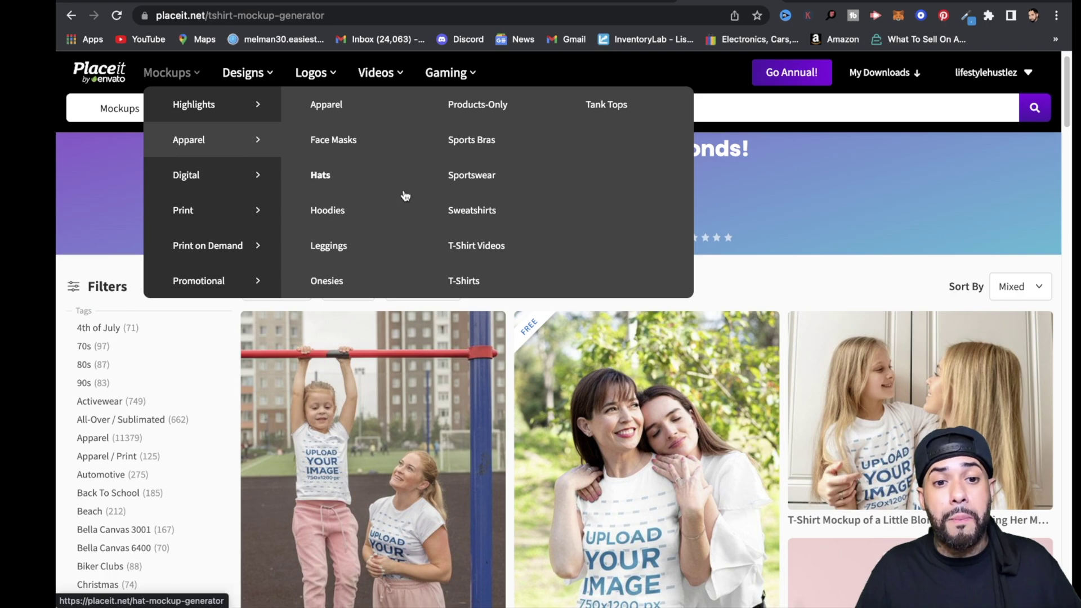
{"action": "left_click", "coordinate": [464, 280]}
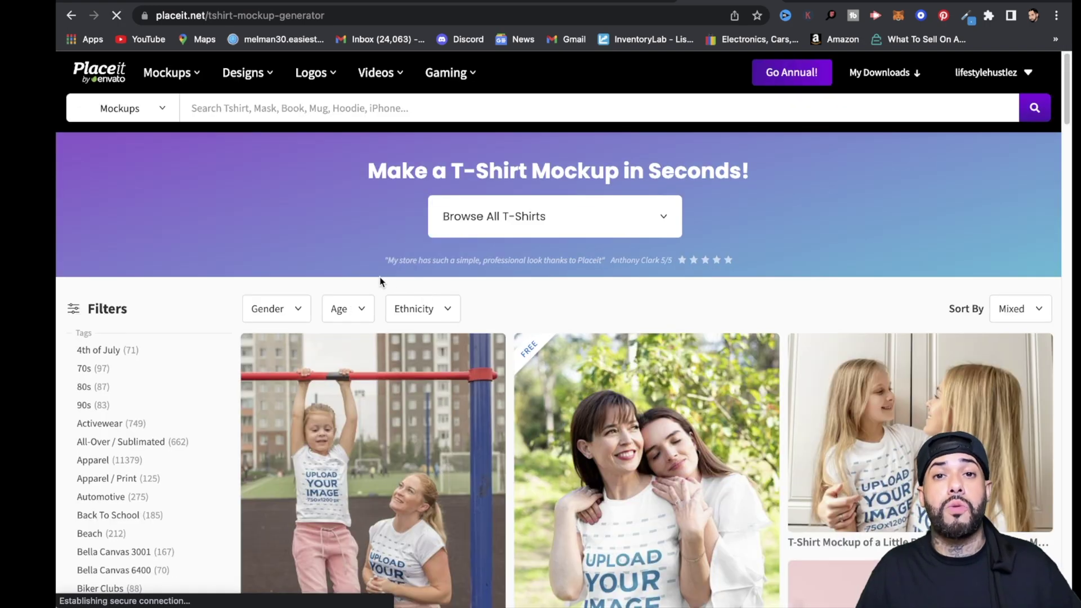
{"action": "scroll", "coordinate": [380, 443], "scroll_direction": "down", "scroll_amount": 5}
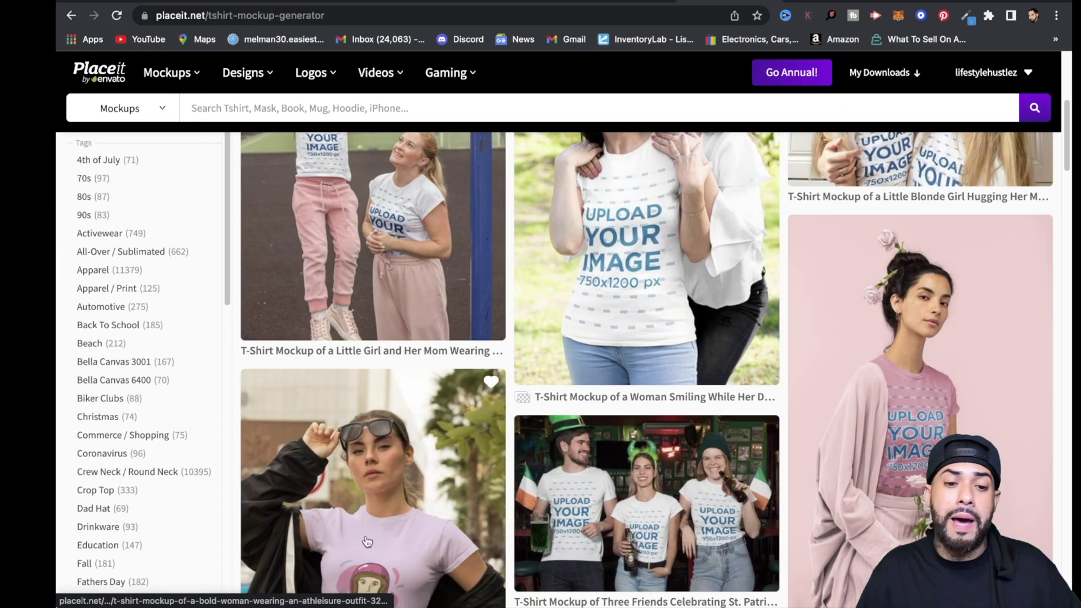
{"action": "scroll", "coordinate": [337, 515], "scroll_direction": "down", "scroll_amount": 6}
{"action": "scroll", "coordinate": [337, 515], "scroll_direction": "down", "scroll_amount": 3}
{"action": "scroll", "coordinate": [286, 249], "scroll_direction": "up", "scroll_amount": 6}
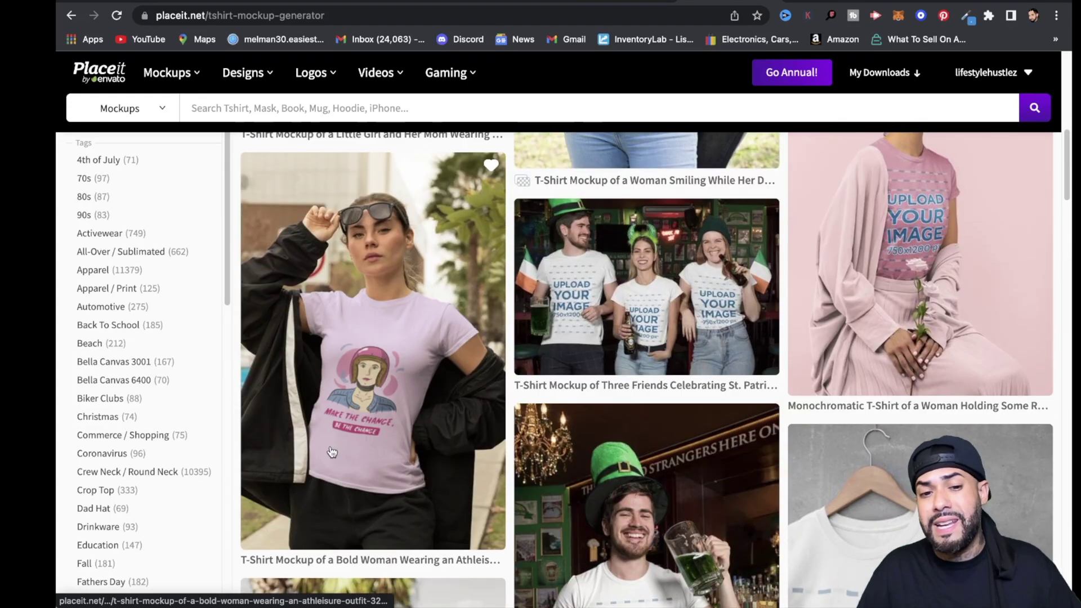
{"action": "left_click", "coordinate": [368, 305]}
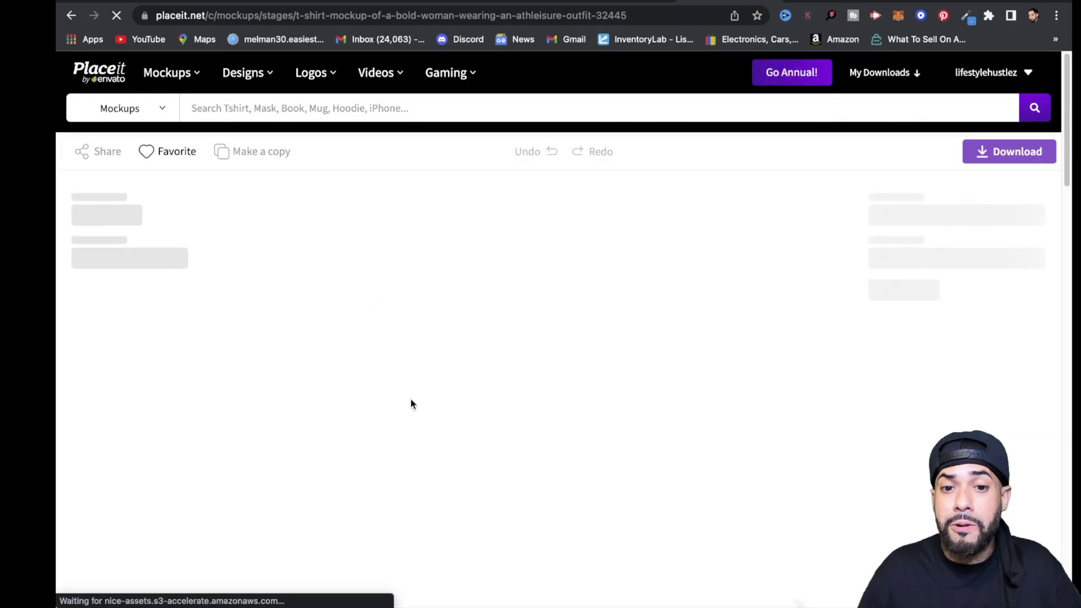
- Open the Transparent Athleisure T-Shirt Mockup of a Woman with Sunglasses from More Templates
{"action": "scroll", "coordinate": [441, 369], "scroll_direction": "down", "scroll_amount": 1}
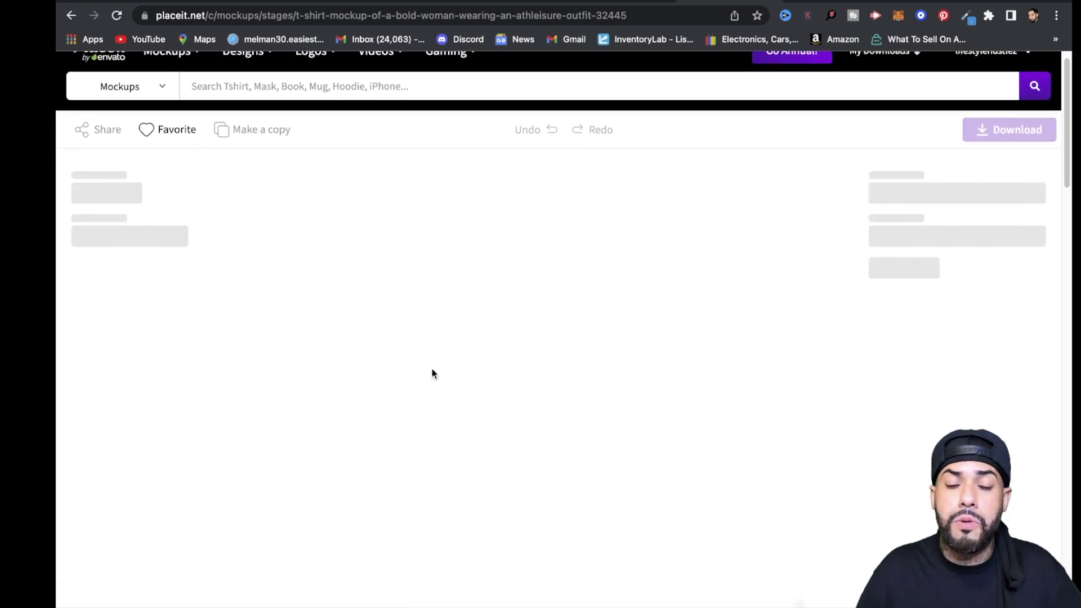
{"action": "scroll", "coordinate": [666, 403], "scroll_direction": "down", "scroll_amount": 10}
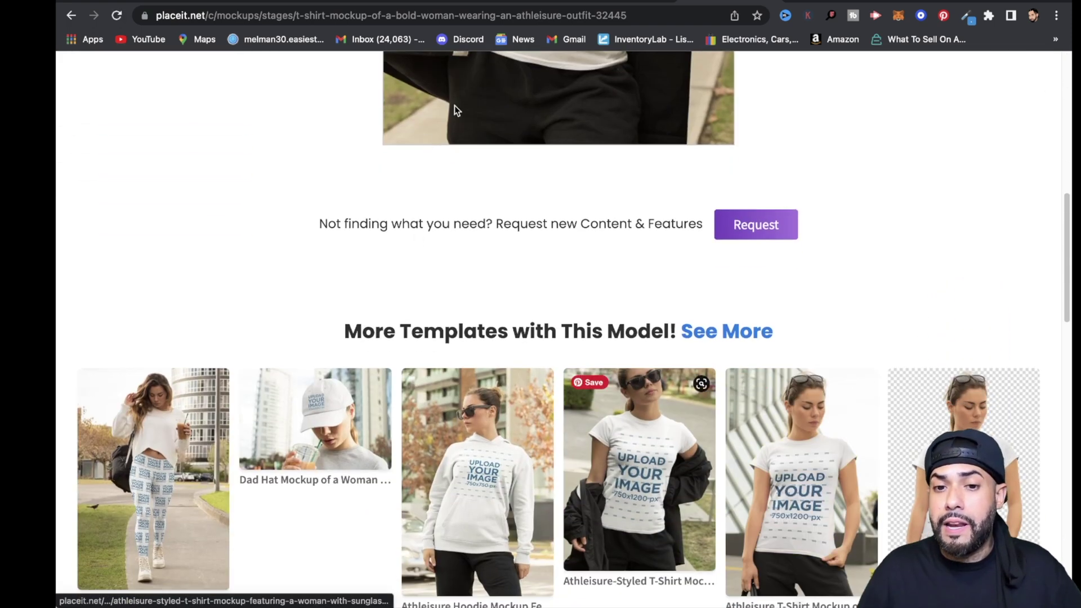
{"action": "scroll", "coordinate": [539, 317], "scroll_direction": "up", "scroll_amount": 3}
{"action": "scroll", "coordinate": [540, 317], "scroll_direction": "up", "scroll_amount": 10}
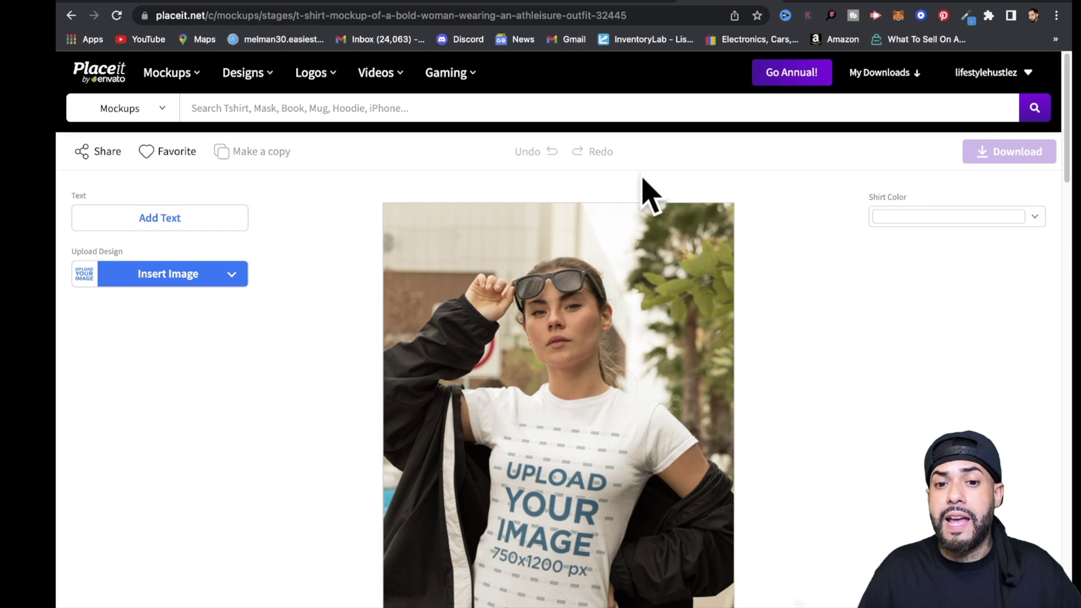
{"action": "scroll", "coordinate": [844, 458], "scroll_direction": "down", "scroll_amount": 12}
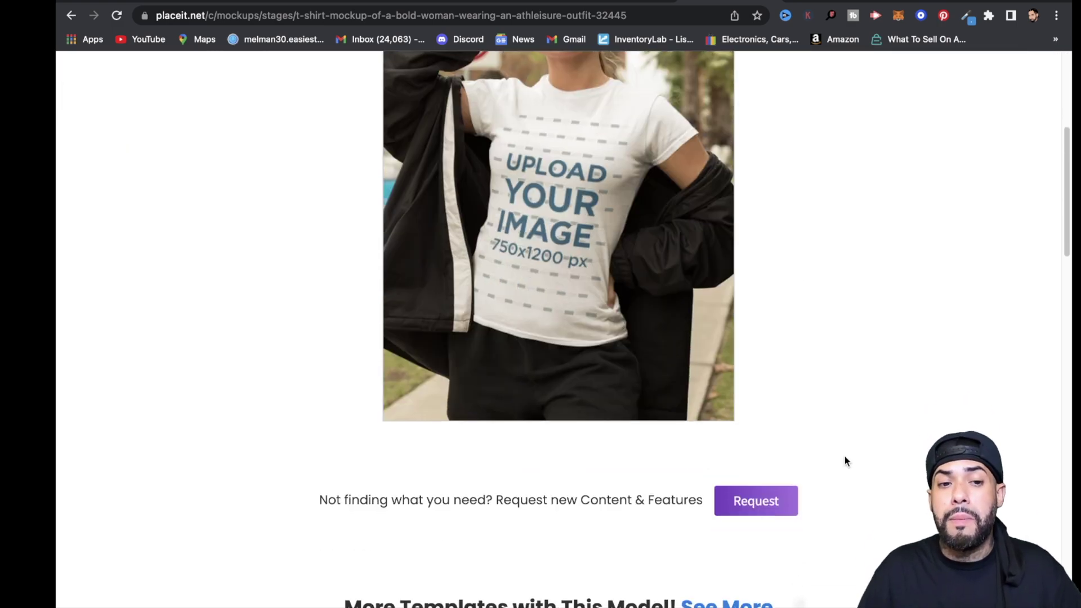
{"action": "scroll", "coordinate": [847, 455], "scroll_direction": "up", "scroll_amount": 2}
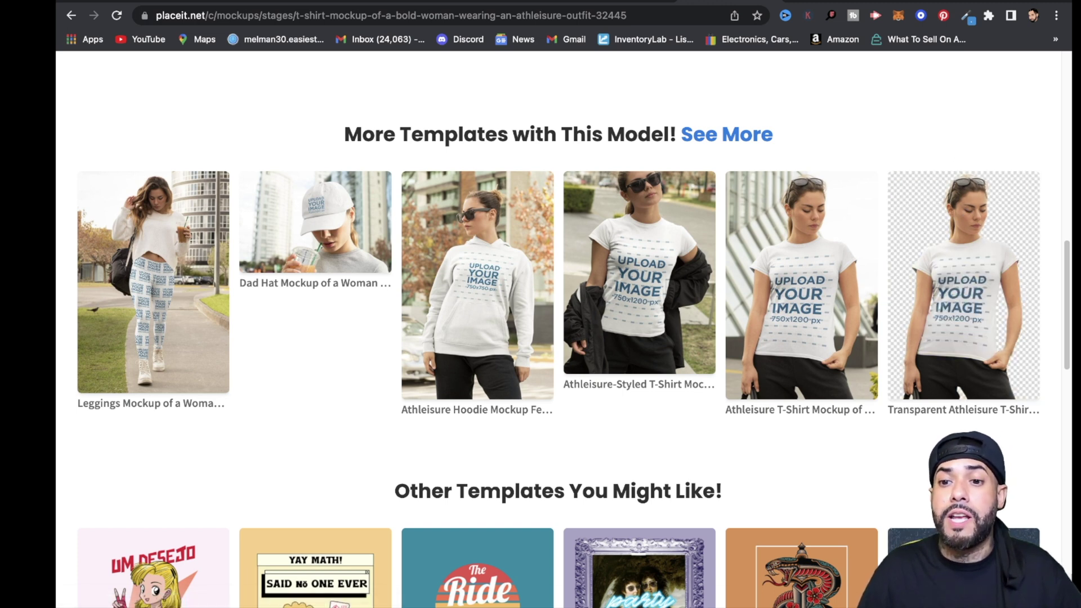
{"action": "left_click", "coordinate": [922, 306]}
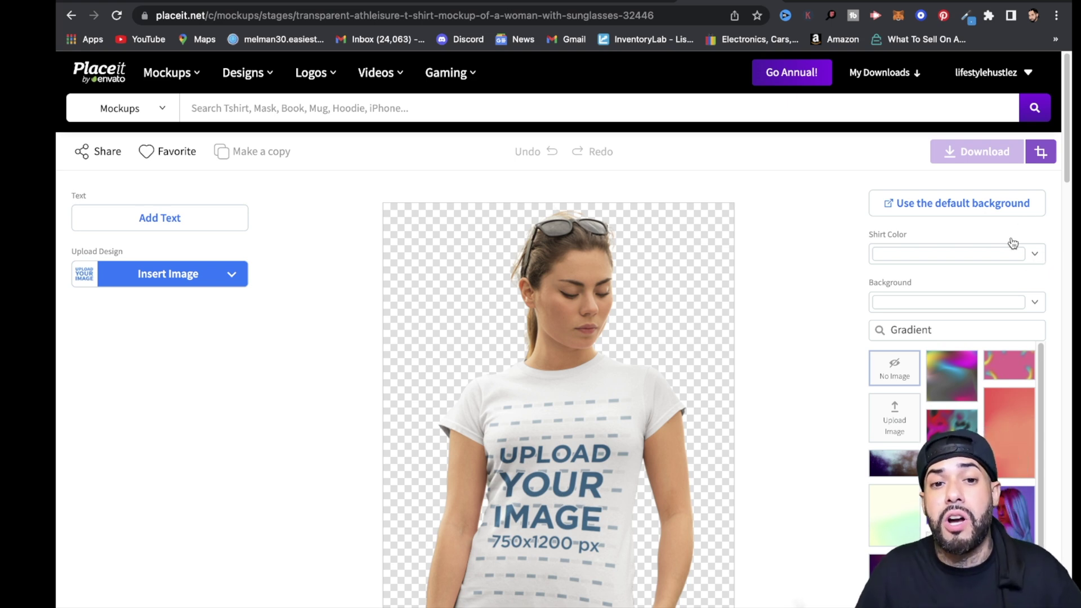
- Compare the Basic T-shirts hero image across the storefront, product admin and Placeit tabs
{"action": "key", "text": "ctrl+Tab"}
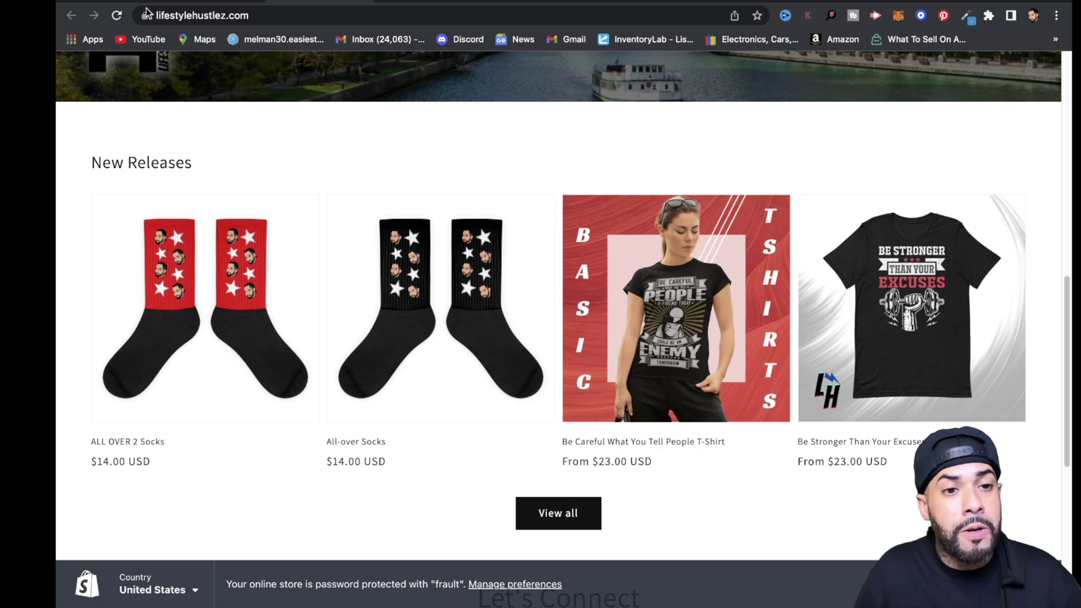
{"action": "left_click", "coordinate": [104, 1]}
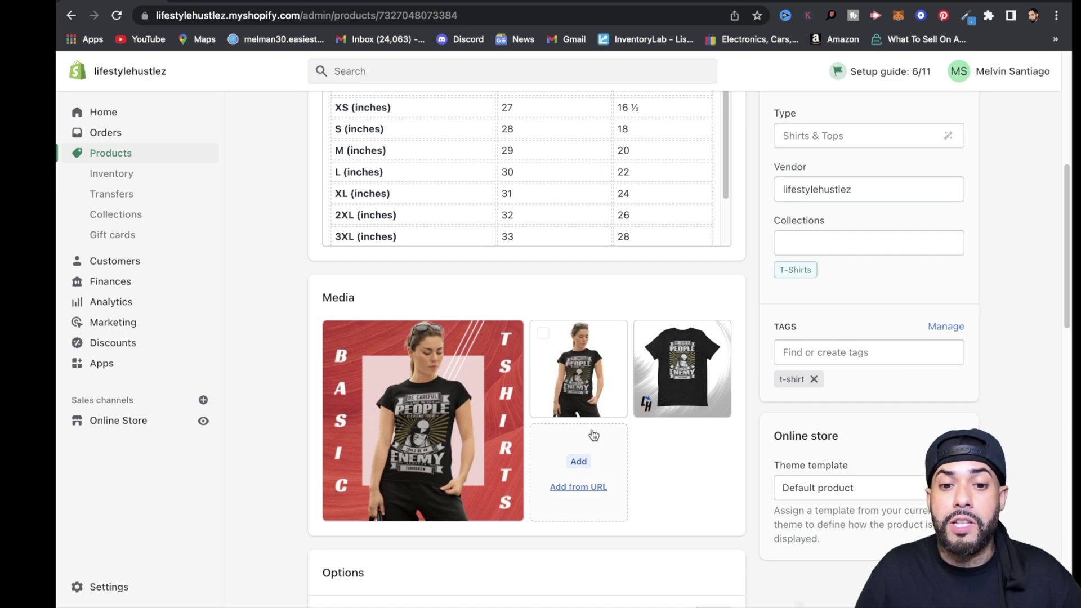
{"action": "left_click", "coordinate": [710, 2]}
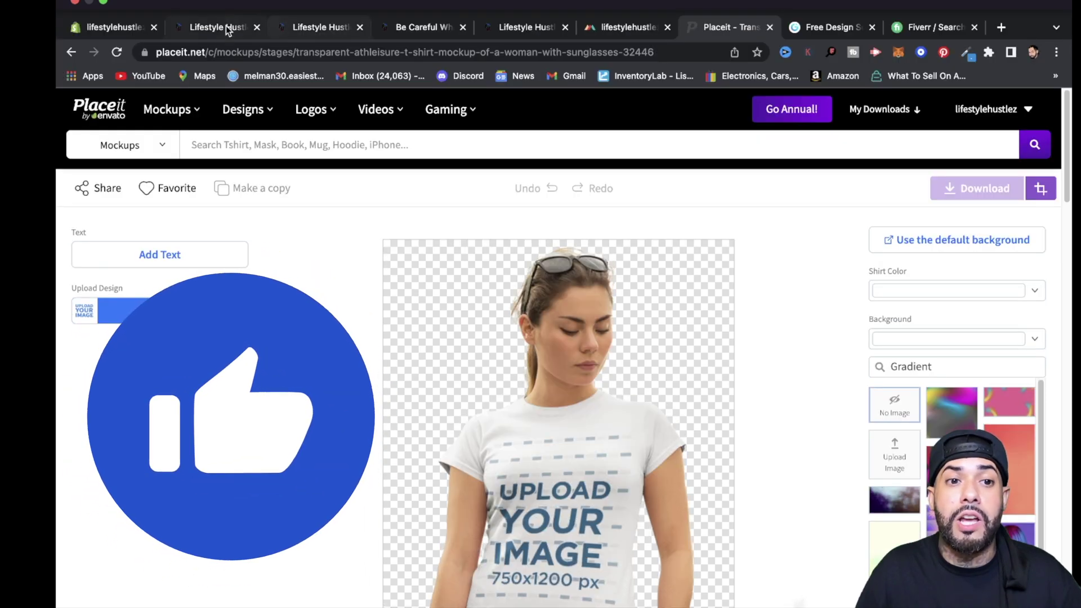
{"action": "left_click", "coordinate": [170, 29]}
{"action": "left_click", "coordinate": [110, 28]}
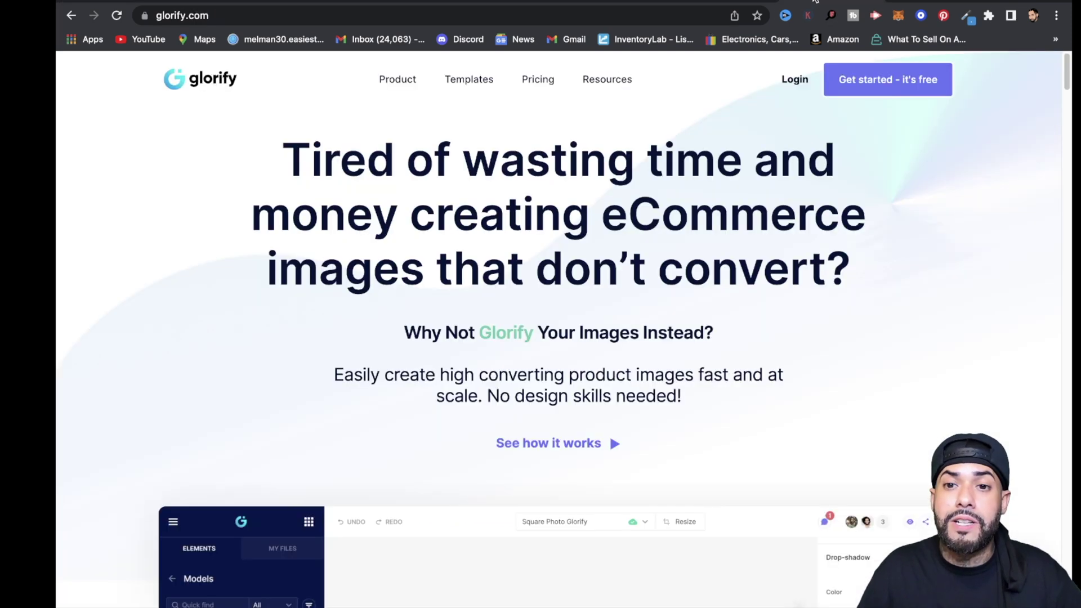
{"action": "mouse_move", "coordinate": [614, 84]}
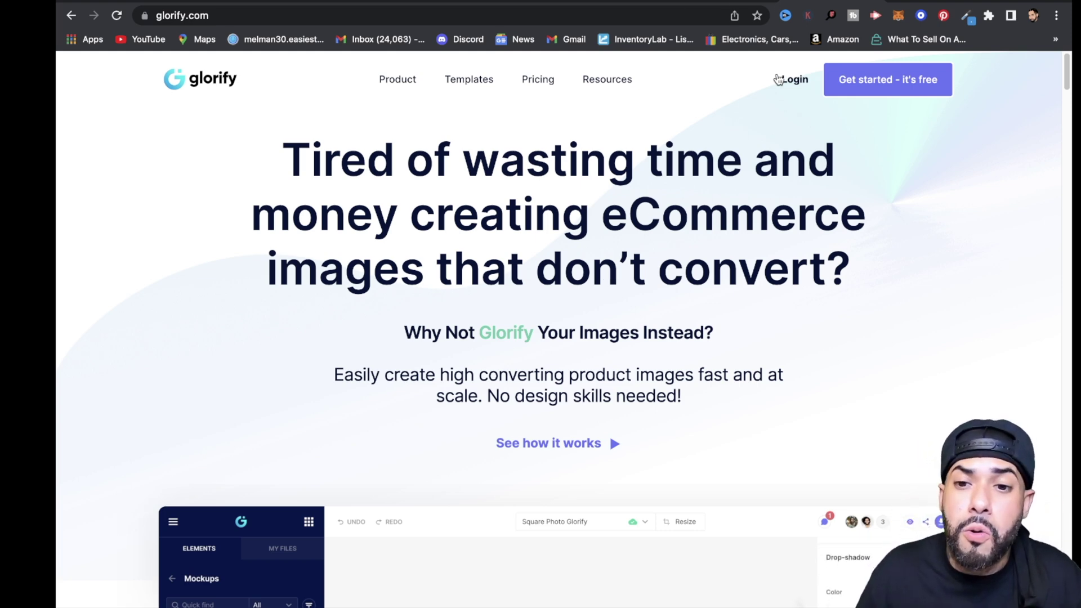
- Log in to Glorify and search the templates for 'shopify'
{"action": "left_click", "coordinate": [796, 82]}
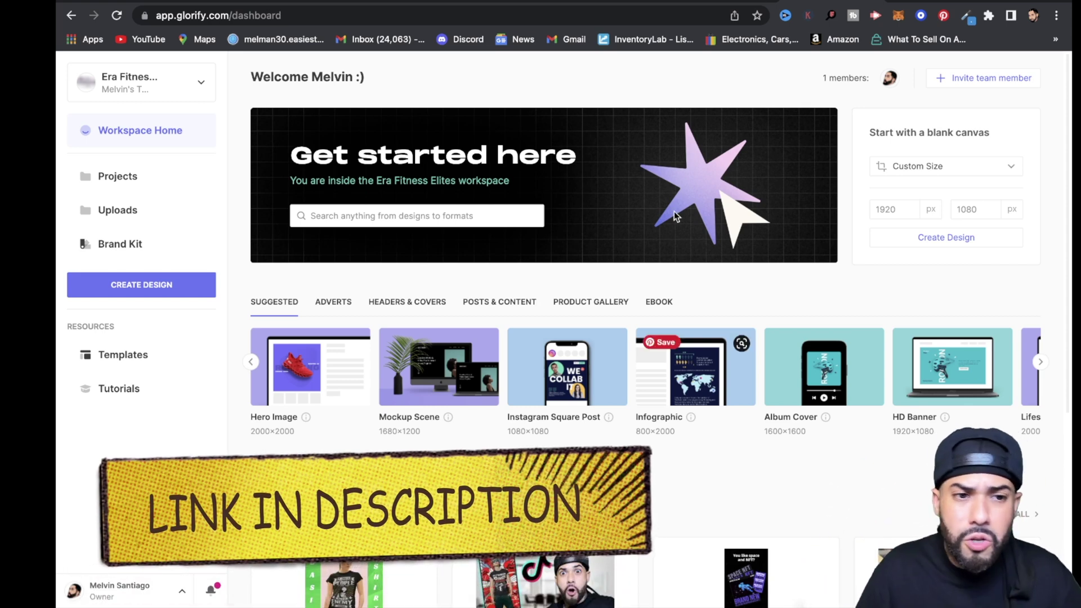
{"action": "left_click", "coordinate": [317, 215]}
{"action": "type", "text": "shopify"}
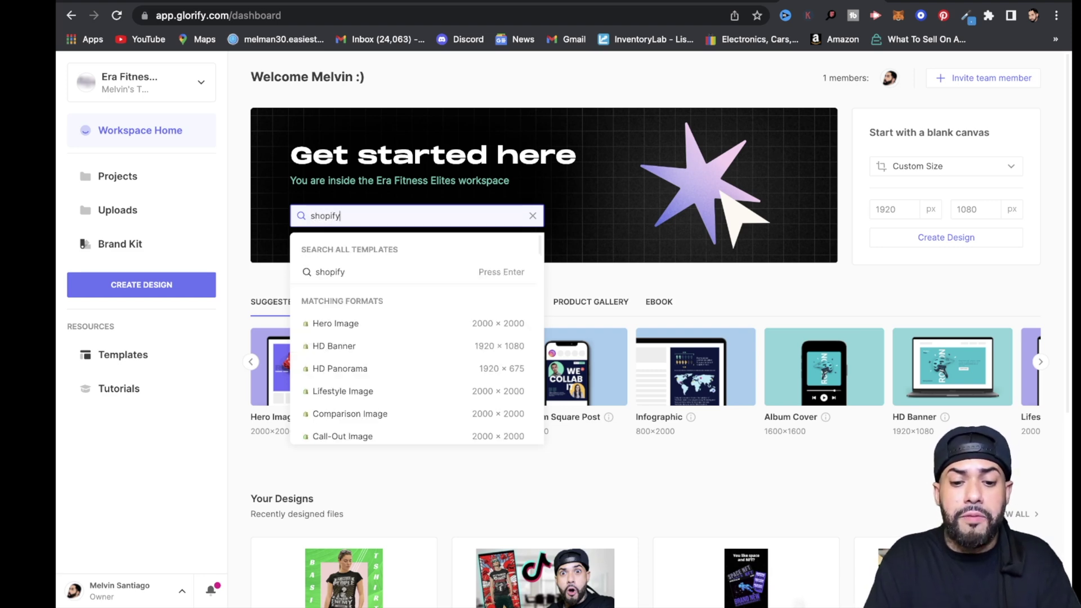
{"action": "key", "text": "Return"}
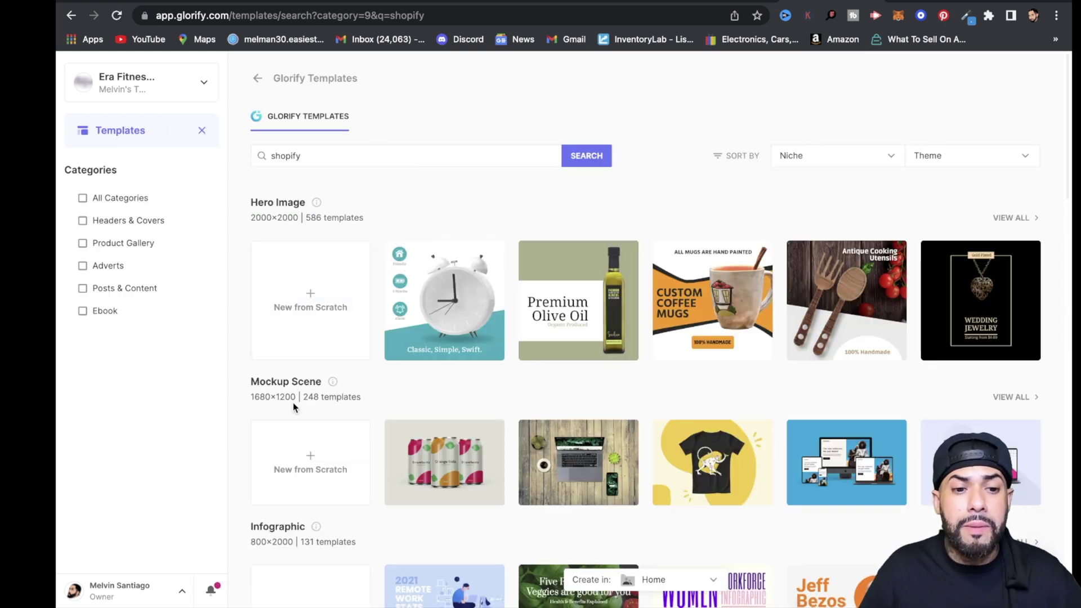
- Show all Hero Image templates and start a design from the Basic Tshirts template
{"action": "scroll", "coordinate": [292, 404], "scroll_direction": "down", "scroll_amount": 6}
{"action": "scroll", "coordinate": [307, 315], "scroll_direction": "down", "scroll_amount": 4}
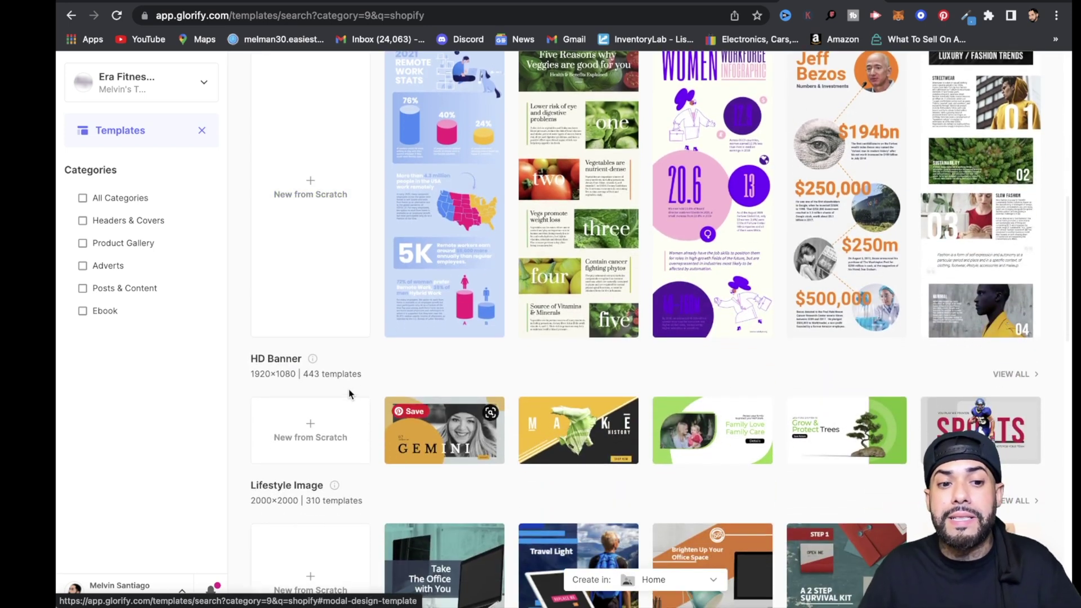
{"action": "scroll", "coordinate": [325, 484], "scroll_direction": "down", "scroll_amount": 4}
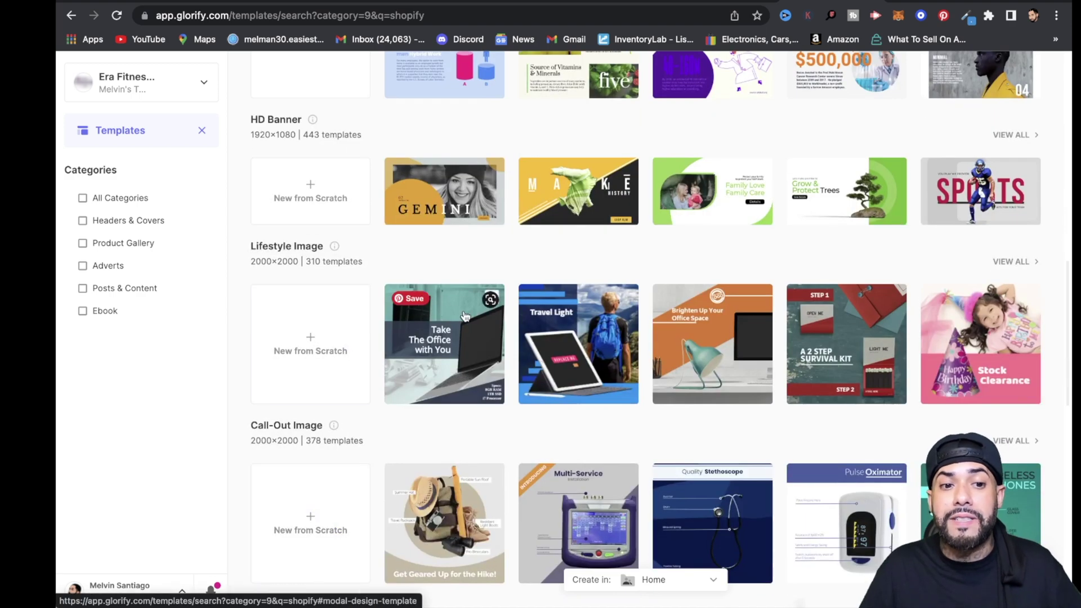
{"action": "scroll", "coordinate": [596, 339], "scroll_direction": "up", "scroll_amount": 10}
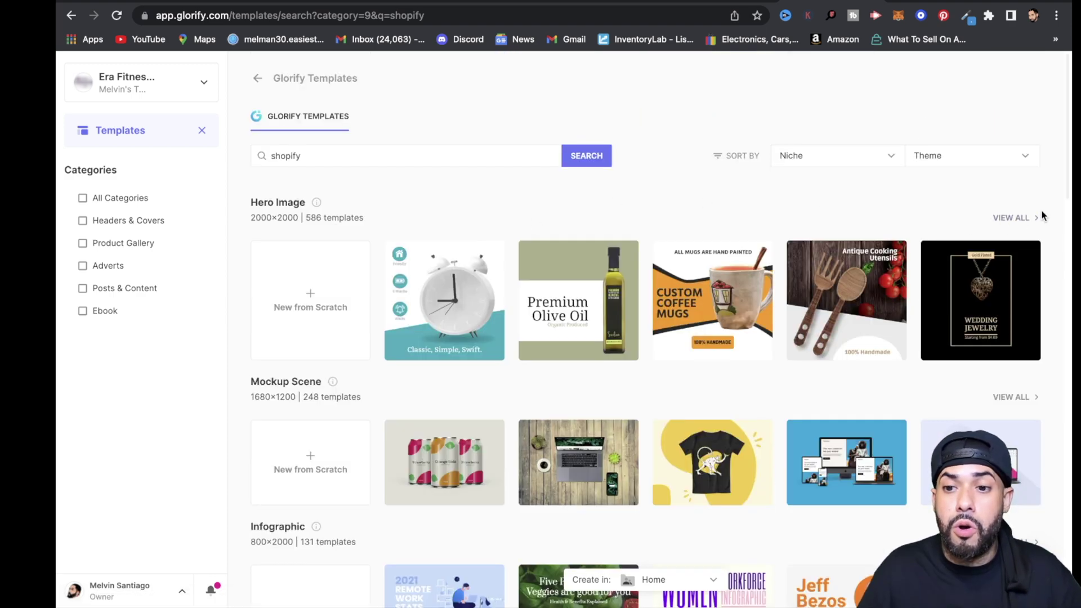
{"action": "left_click", "coordinate": [1011, 218]}
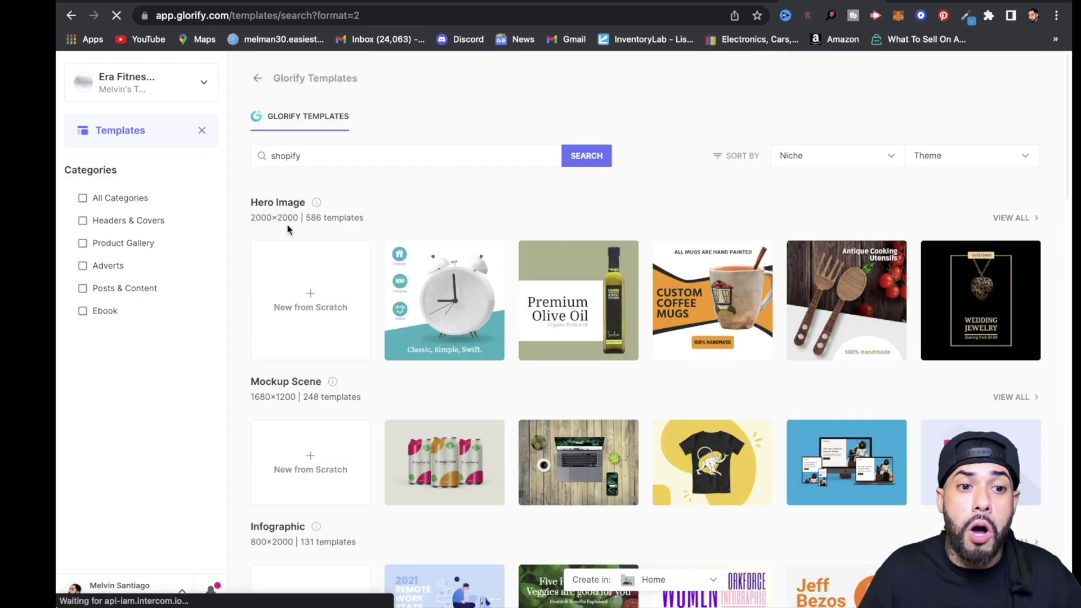
{"action": "scroll", "coordinate": [664, 417], "scroll_direction": "down", "scroll_amount": 3}
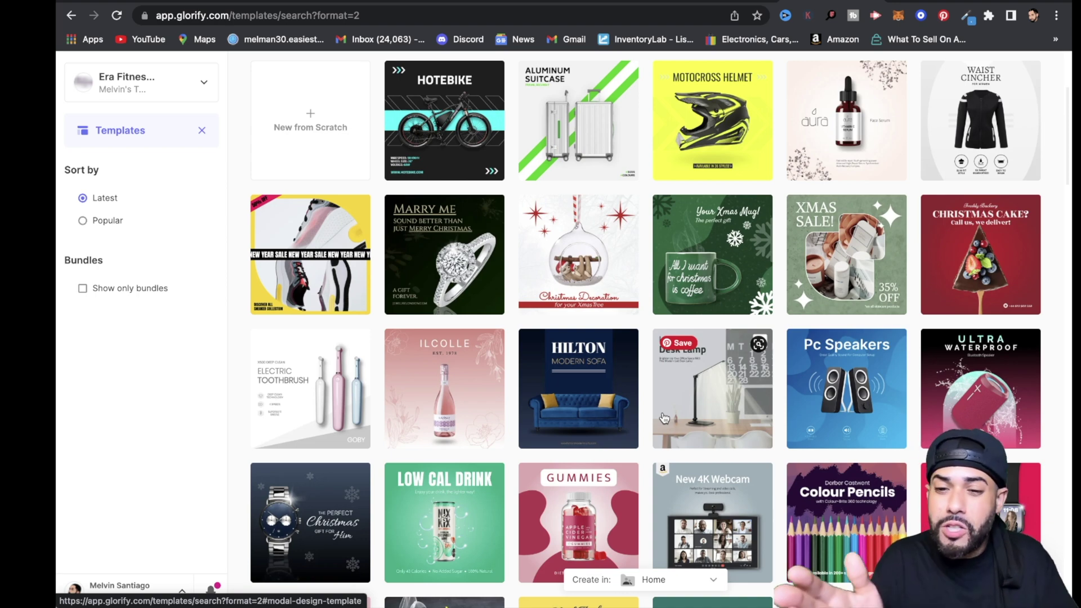
{"action": "scroll", "coordinate": [724, 455], "scroll_direction": "down", "scroll_amount": 10}
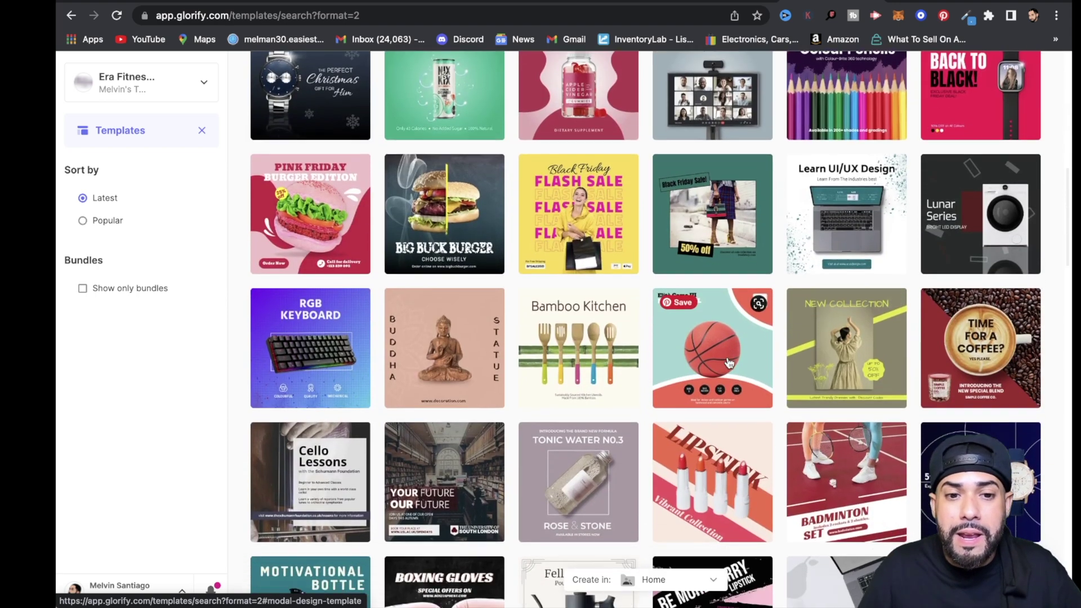
{"action": "scroll", "coordinate": [729, 455], "scroll_direction": "down", "scroll_amount": 3}
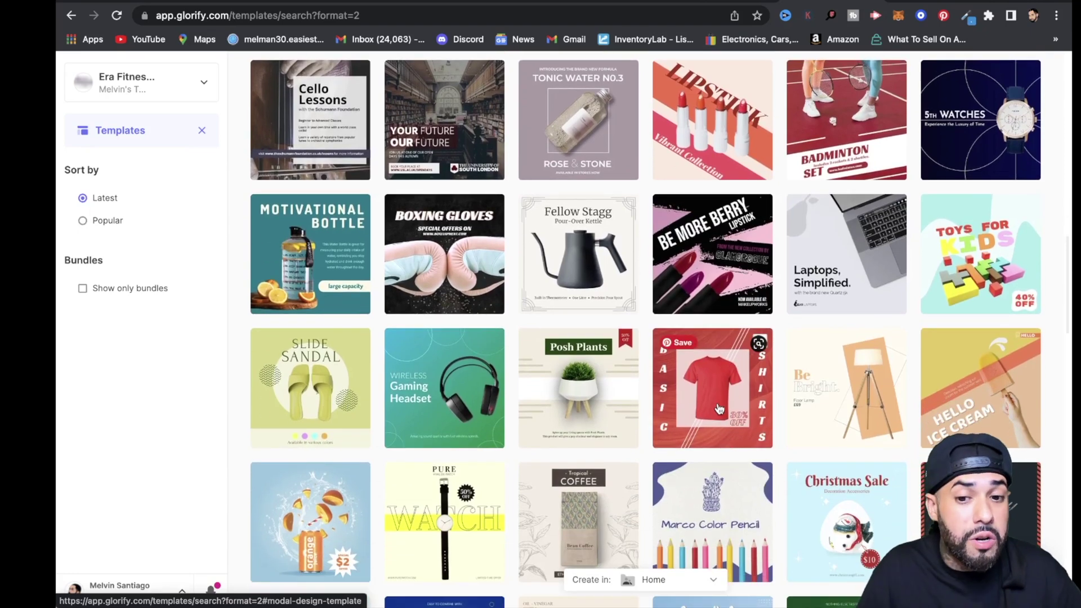
{"action": "left_click", "coordinate": [718, 406]}
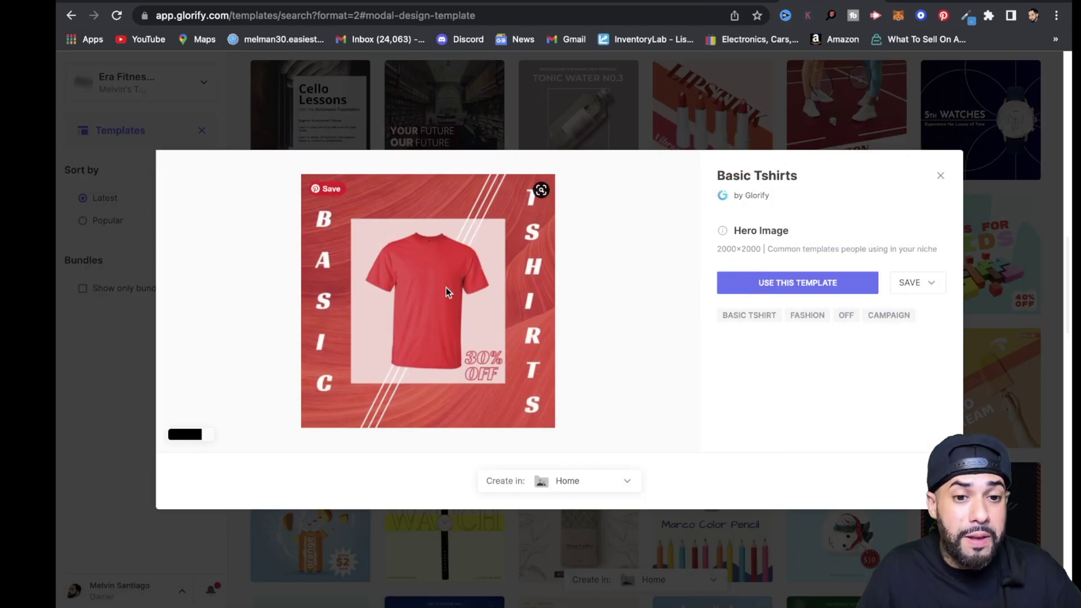
{"action": "left_click", "coordinate": [788, 282]}
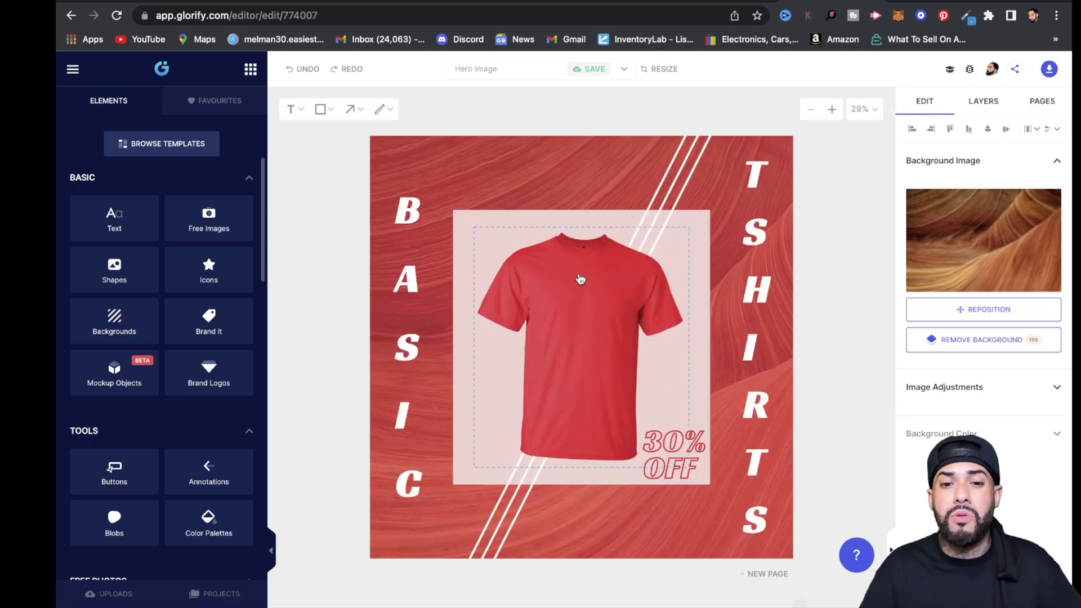
- Delete the red T-shirt and upload the transparent woman's athleisure mockup PNG
{"action": "left_click", "coordinate": [581, 279]}
{"action": "key", "text": "Delete"}
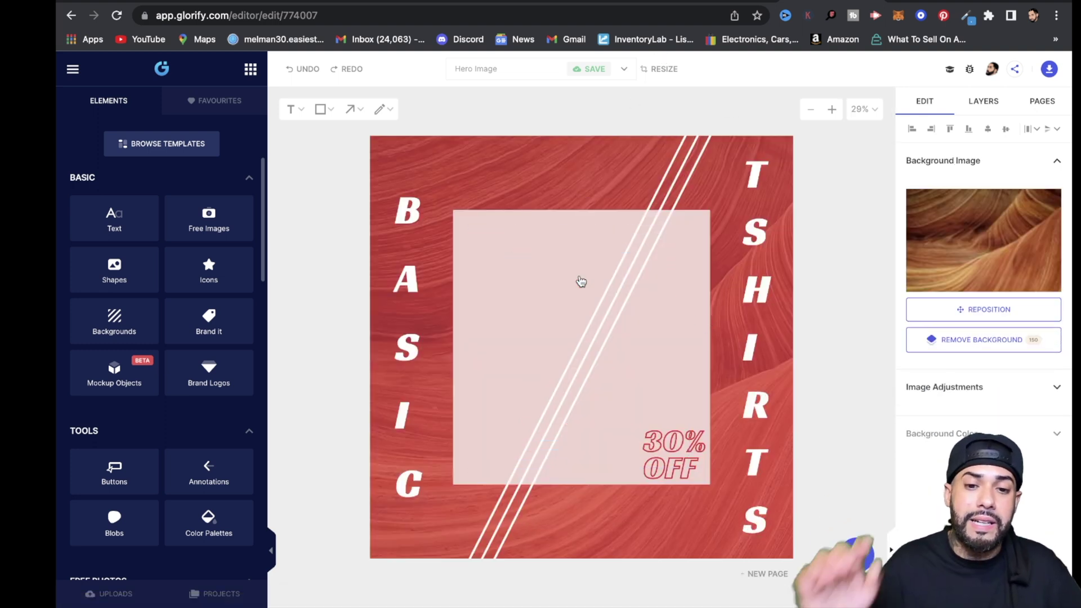
{"action": "left_click", "coordinate": [99, 595]}
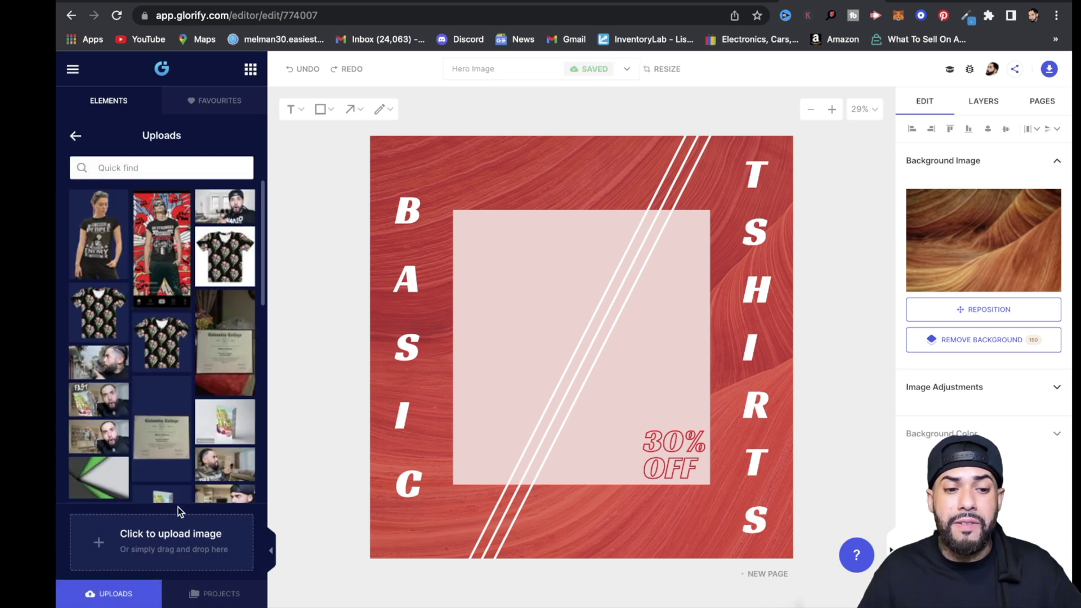
{"action": "left_click", "coordinate": [149, 548]}
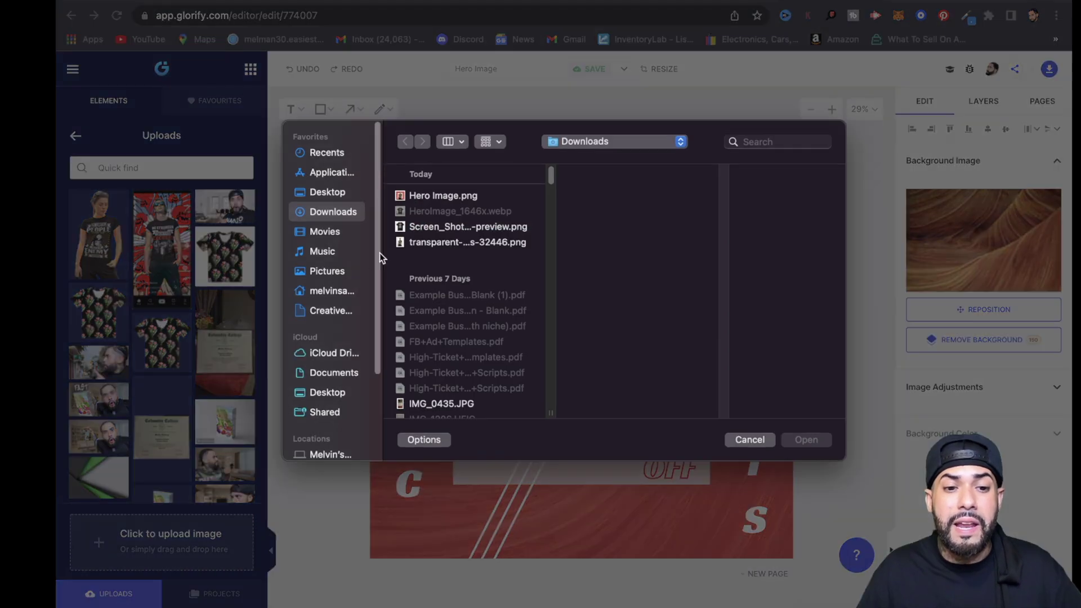
{"action": "left_click", "coordinate": [446, 242]}
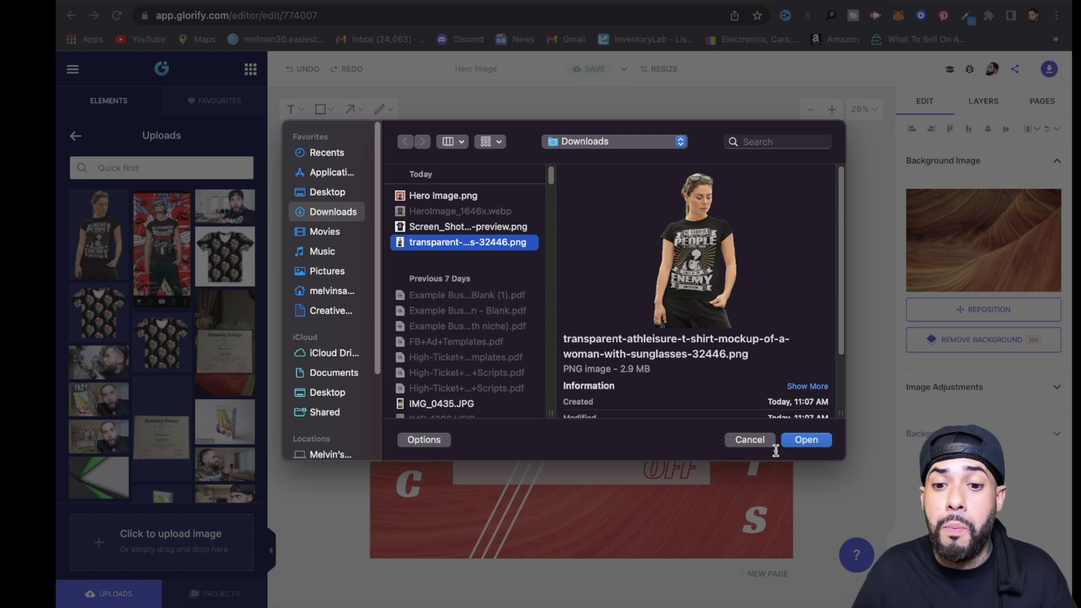
{"action": "left_click", "coordinate": [744, 438]}
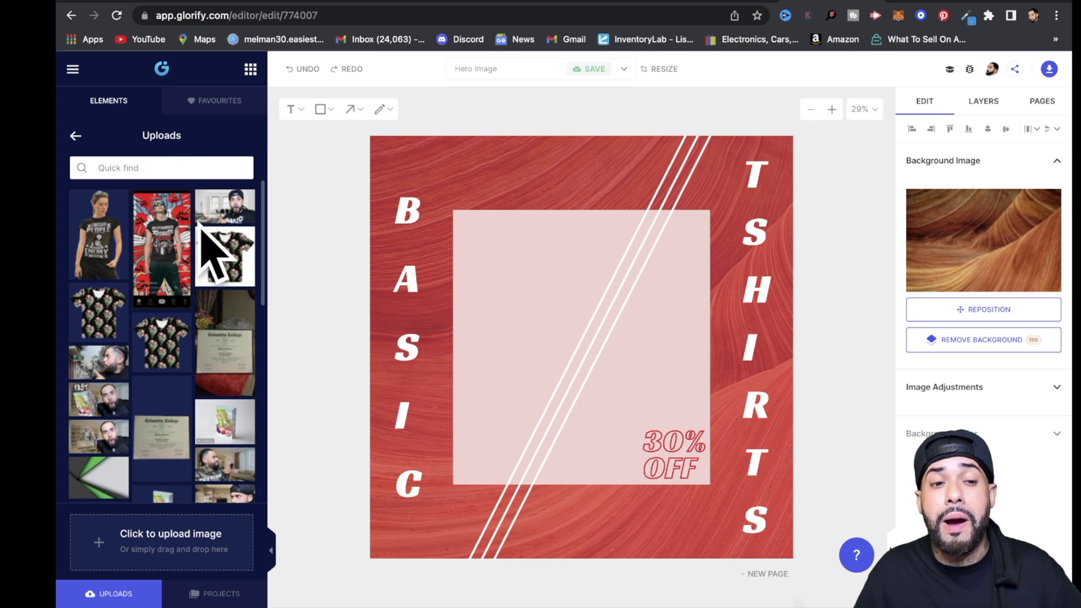
- Add the woman's mockup enlarged inside the pink box and delete the 30% OFF text
{"action": "left_click", "coordinate": [98, 229]}
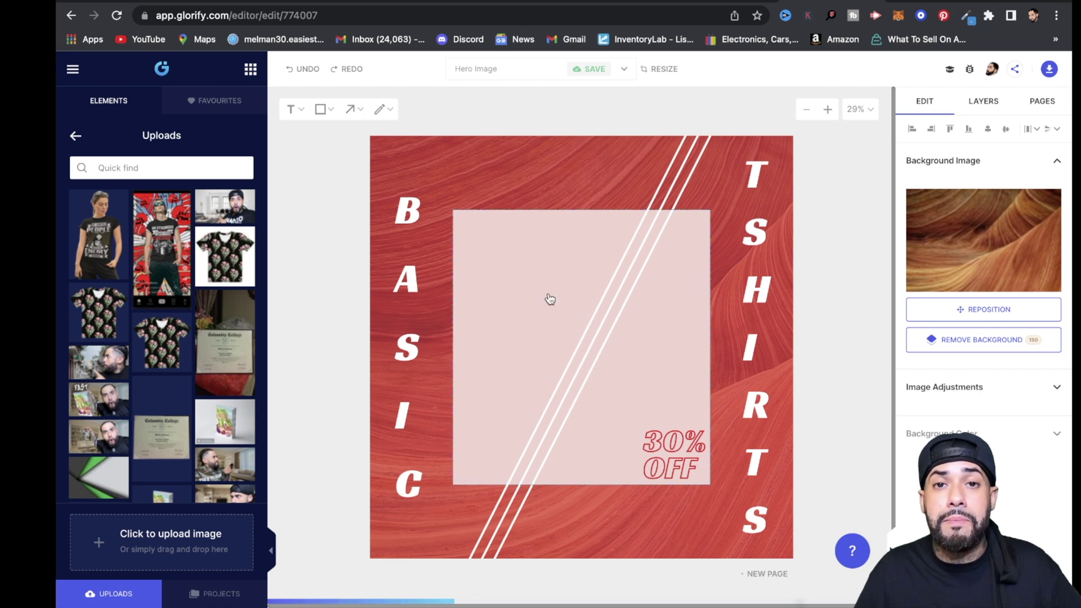
{"action": "left_click_drag", "start_coordinate": [442, 240], "coordinate": [650, 563]}
{"action": "left_click_drag", "start_coordinate": [541, 443], "coordinate": [521, 427]}
{"action": "left_click", "coordinate": [692, 459]}
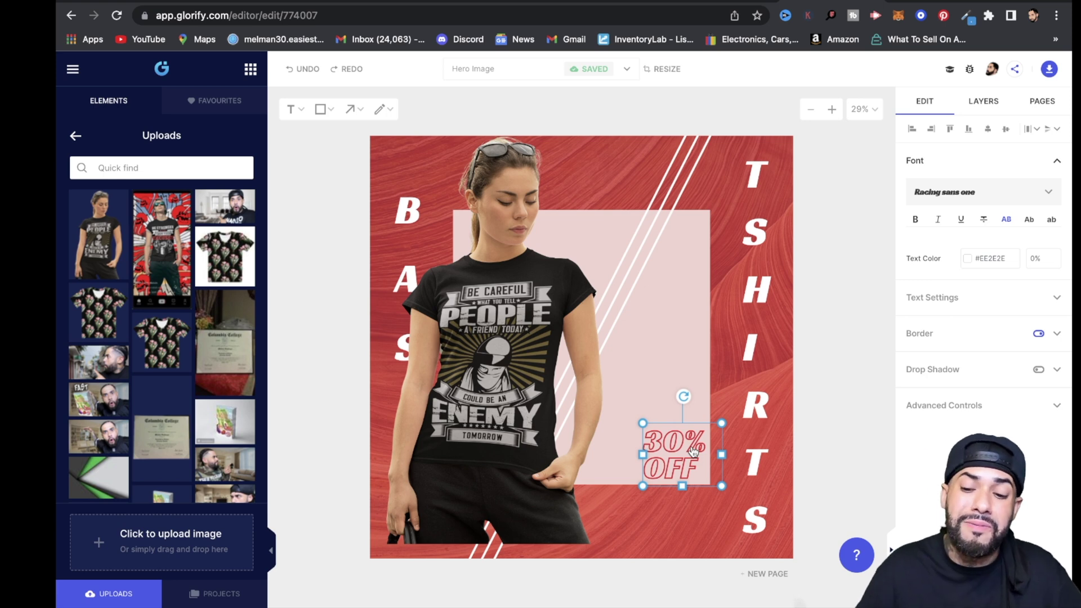
{"action": "key", "text": "Delete"}
{"action": "left_click_drag", "start_coordinate": [457, 325], "coordinate": [538, 337]}
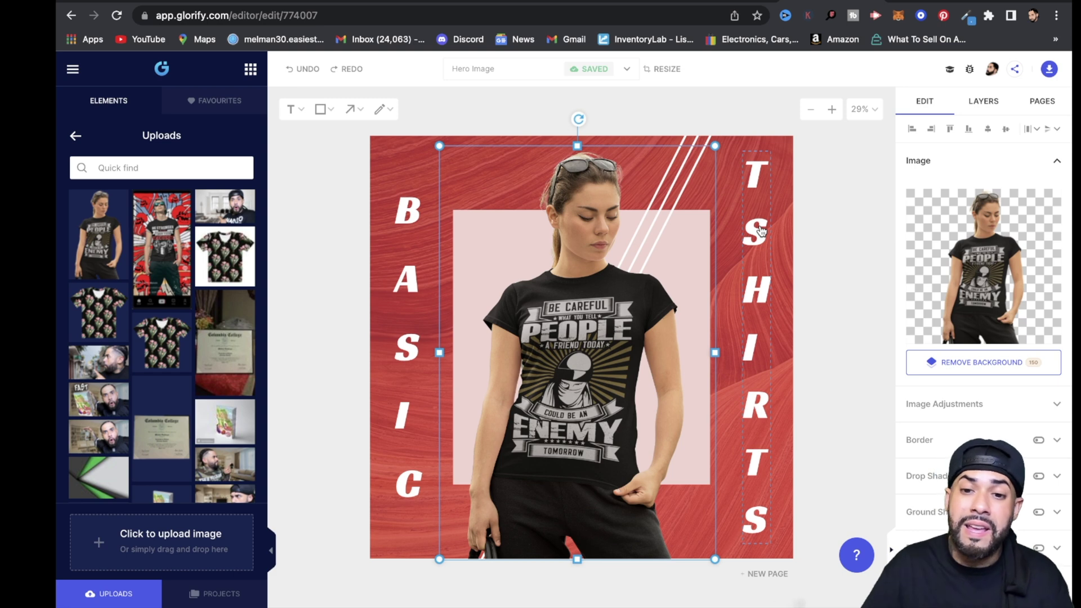
{"action": "left_click", "coordinate": [761, 231]}
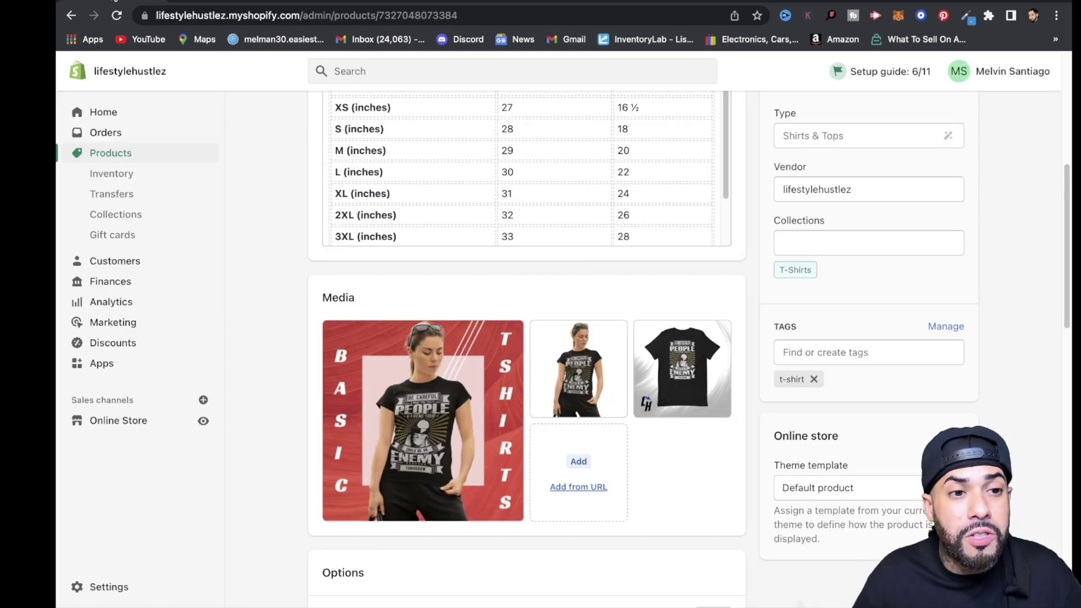
{"action": "left_click", "coordinate": [584, 470]}
{"action": "left_click", "coordinate": [459, 195]}
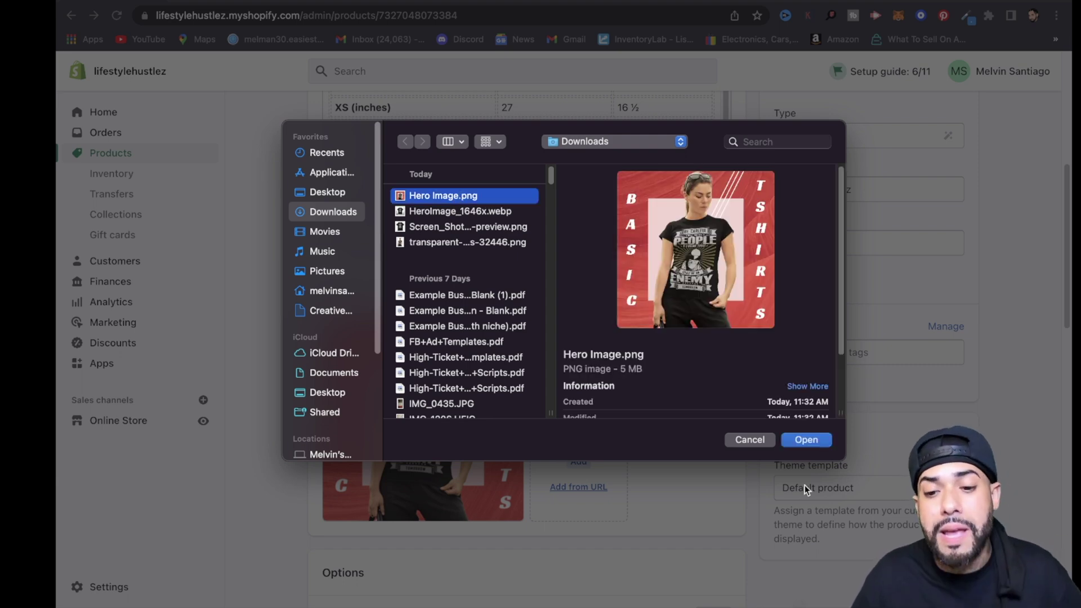
{"action": "left_click", "coordinate": [752, 442]}
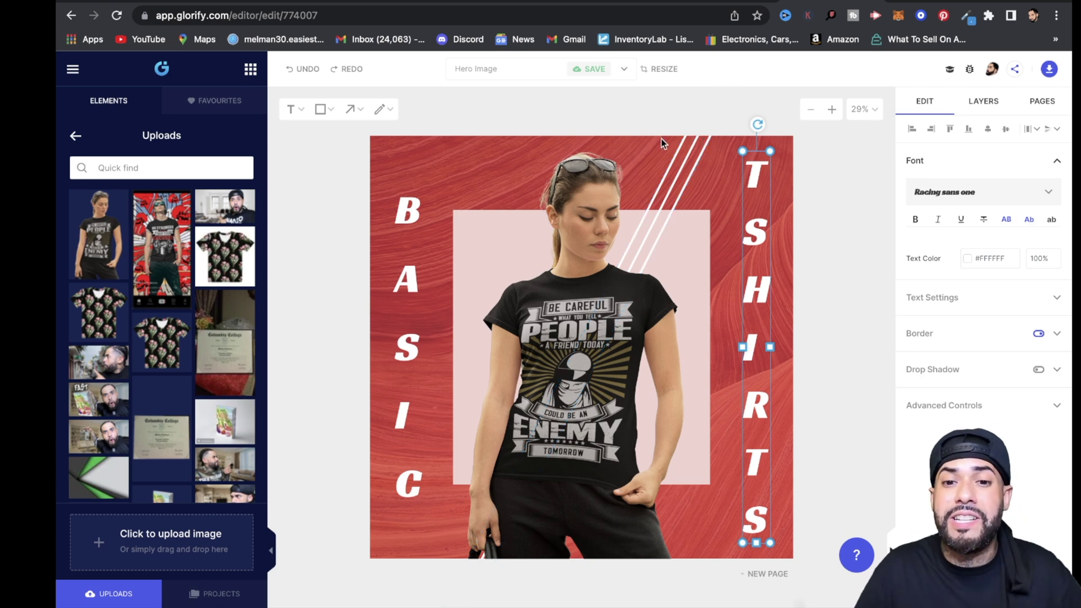
- Change the background's Image Adjustments overlay from red to near-black #181212
{"action": "left_click", "coordinate": [661, 140]}
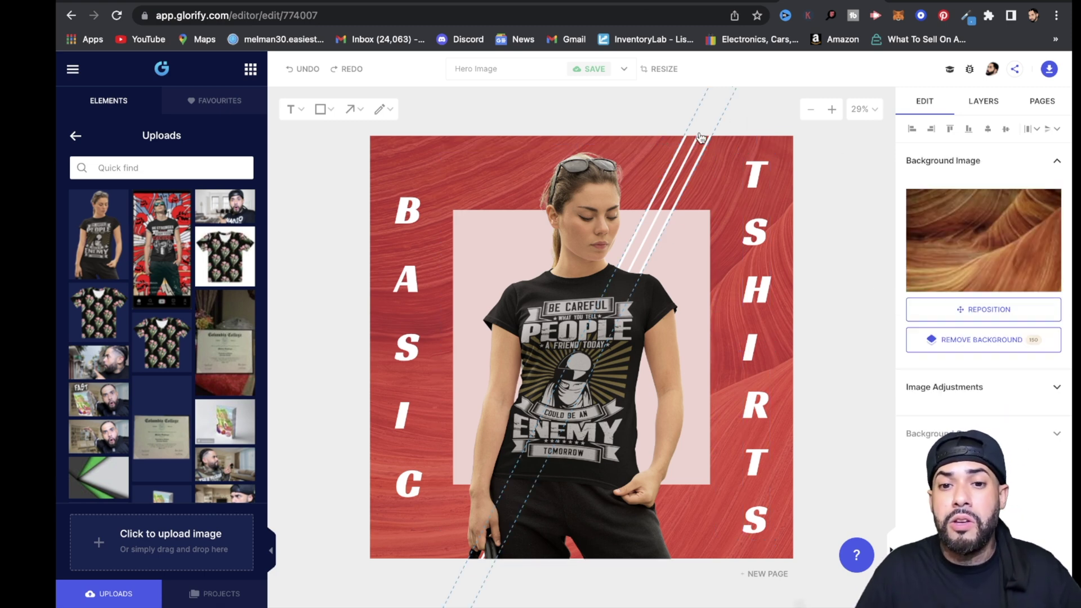
{"action": "left_click", "coordinate": [1050, 395]}
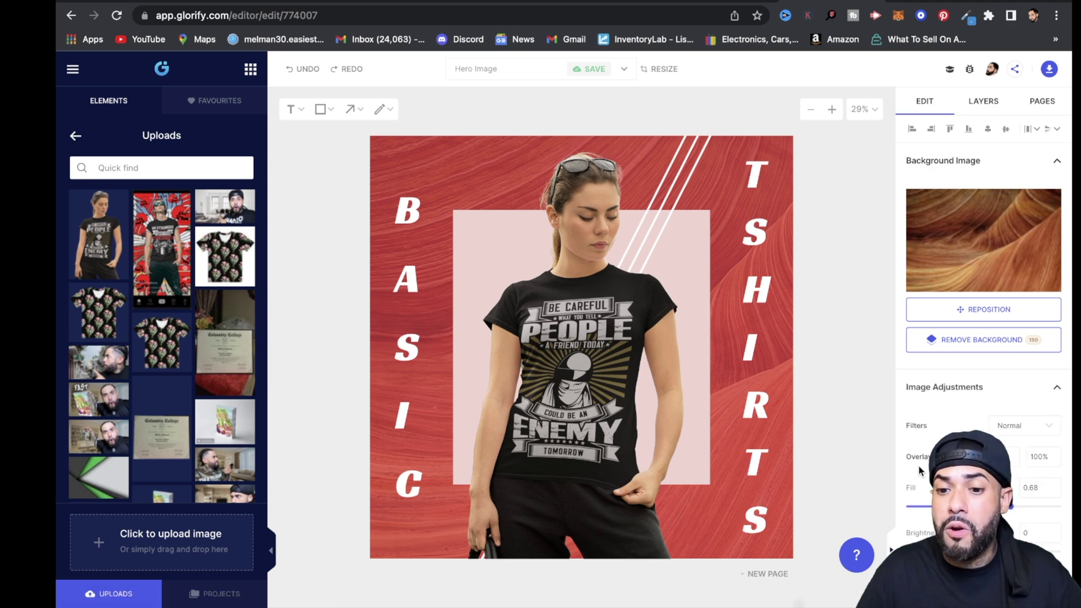
{"action": "left_click", "coordinate": [946, 457]}
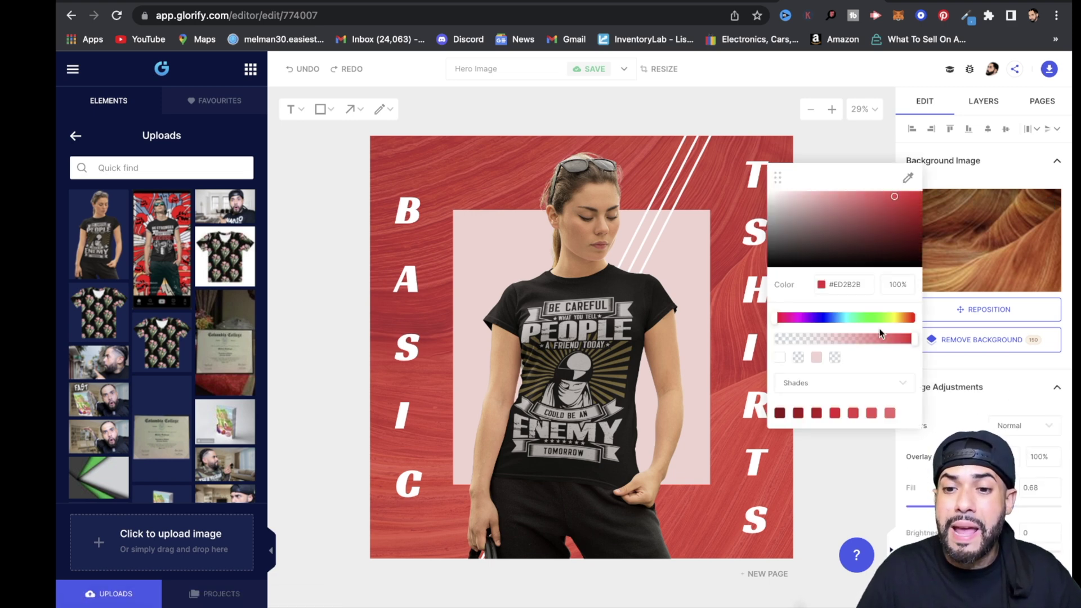
{"action": "left_click", "coordinate": [883, 214]}
{"action": "mouse_move", "coordinate": [884, 217]}
{"action": "left_mouse_down"}
{"action": "mouse_move", "coordinate": [871, 238]}
{"action": "mouse_move", "coordinate": [811, 260]}
{"action": "mouse_move", "coordinate": [822, 261]}
{"action": "left_mouse_up"}
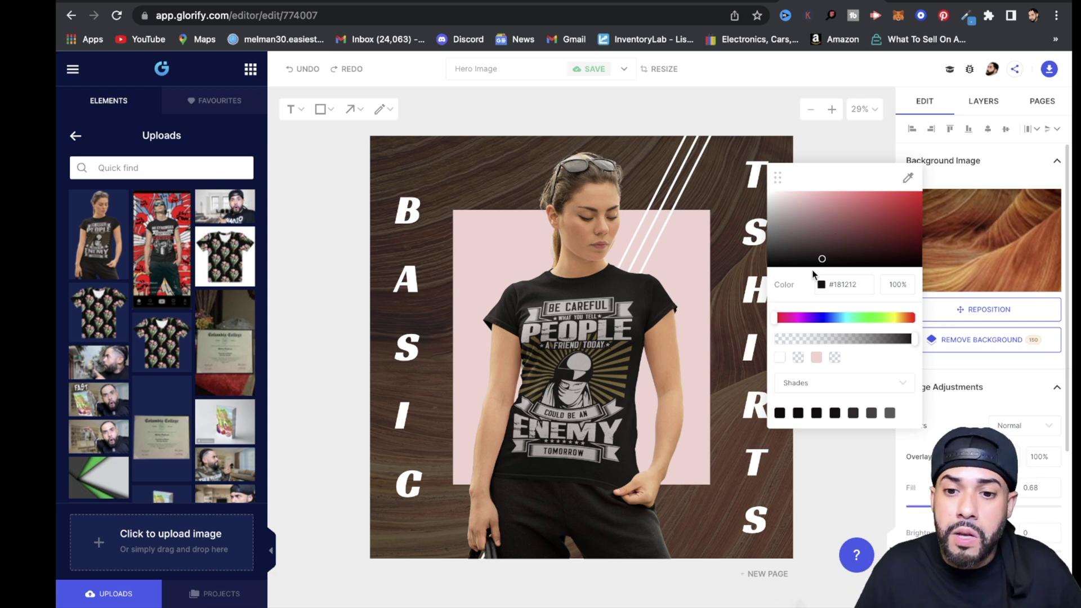
{"action": "left_click_drag", "start_coordinate": [858, 284], "coordinate": [822, 285]}
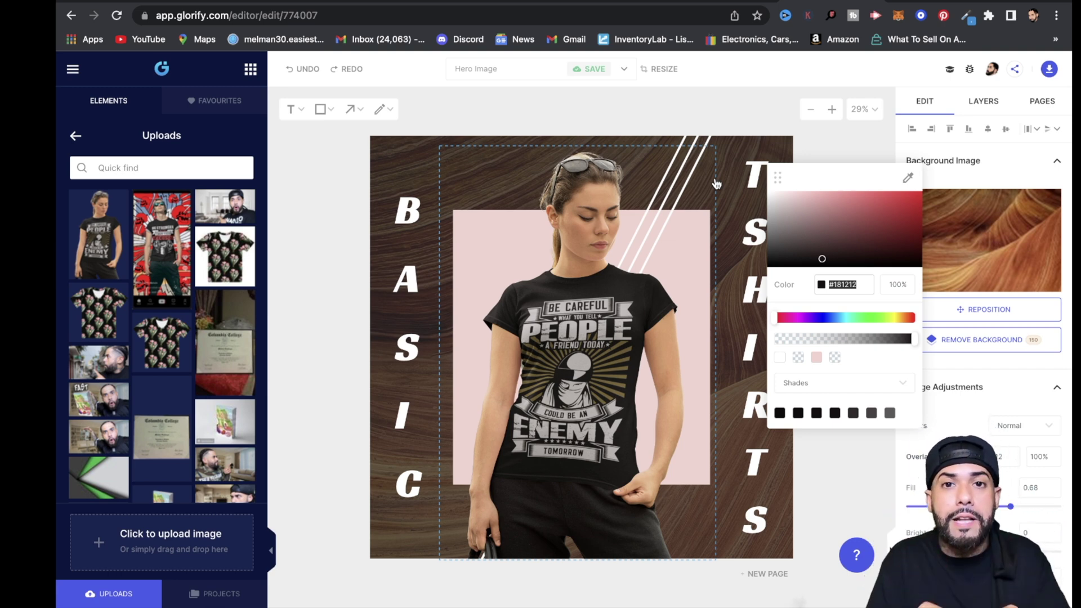
{"action": "left_click", "coordinate": [705, 121]}
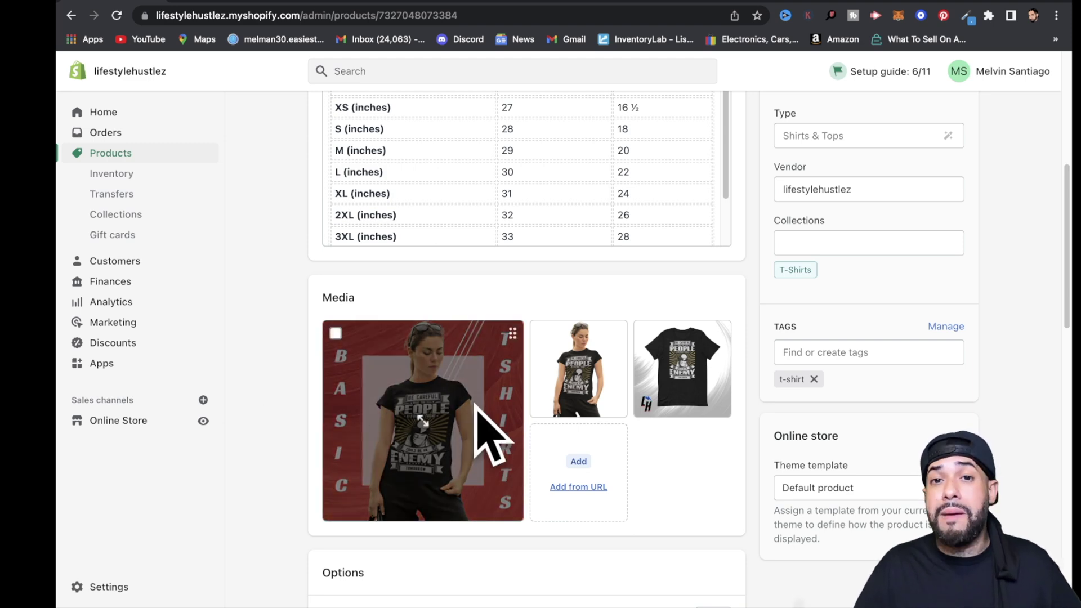
{"action": "left_click", "coordinate": [203, 421]}
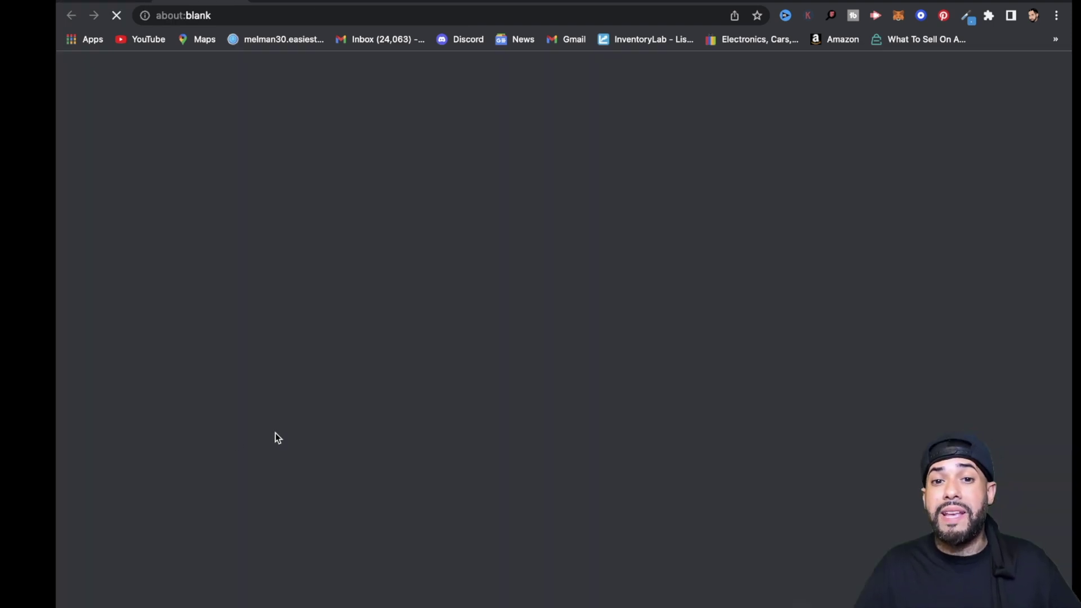
{"action": "scroll", "coordinate": [443, 465], "scroll_direction": "down", "scroll_amount": 10}
{"action": "scroll", "coordinate": [415, 185], "scroll_direction": "up", "scroll_amount": 3}
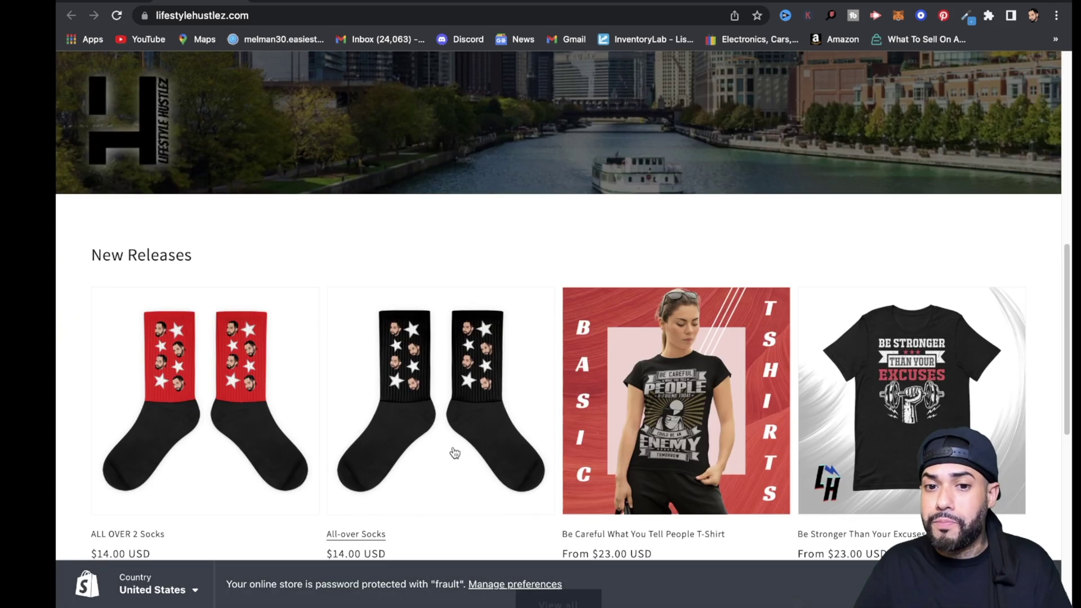
{"action": "key", "text": "super+w"}
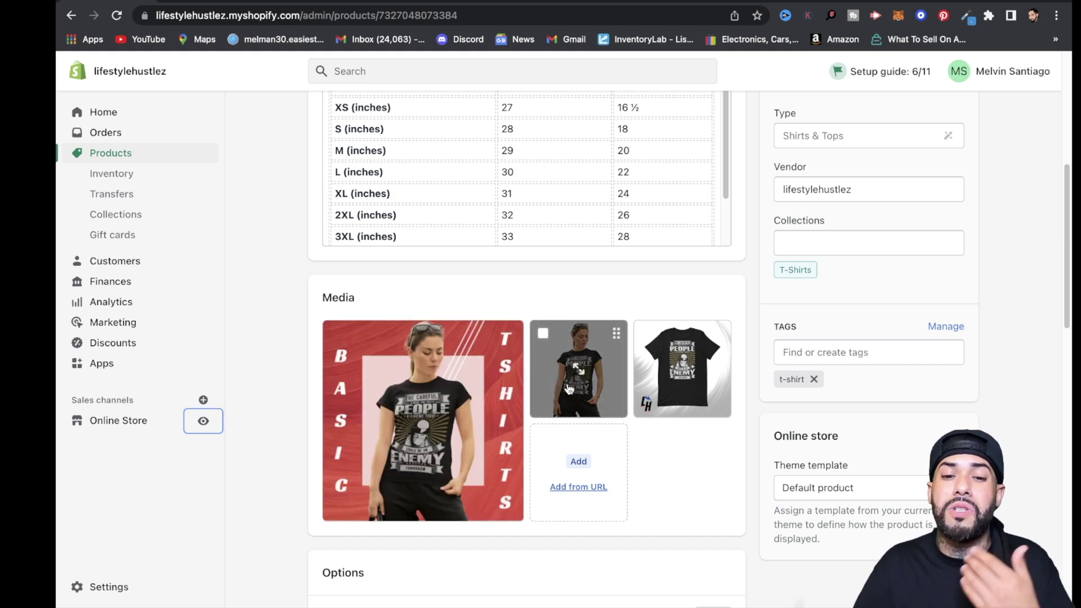
- Move the plain woman mockup into the main image slot and view the live online store
{"action": "left_click_drag", "start_coordinate": [566, 387], "coordinate": [481, 379]}
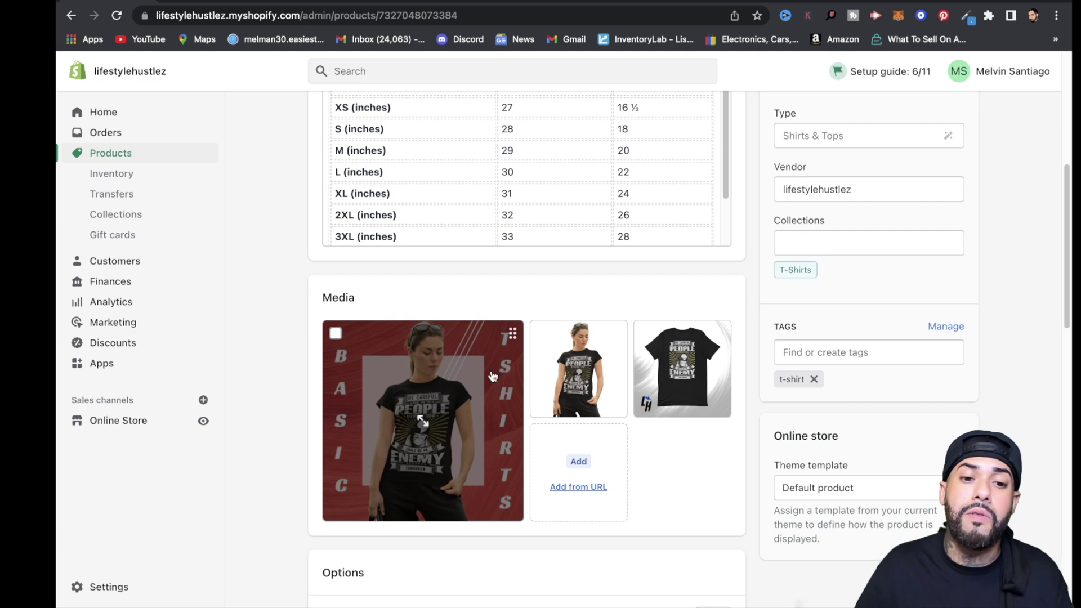
{"action": "left_click_drag", "start_coordinate": [568, 377], "coordinate": [456, 400]}
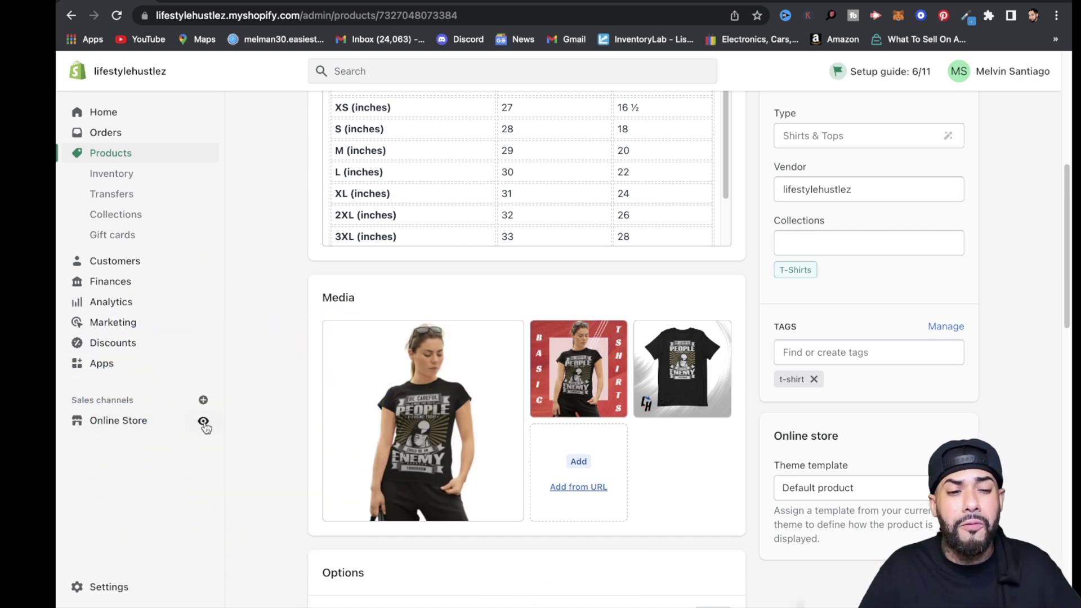
{"action": "left_click", "coordinate": [204, 424]}
{"action": "scroll", "coordinate": [204, 182], "scroll_direction": "down", "scroll_amount": 10}
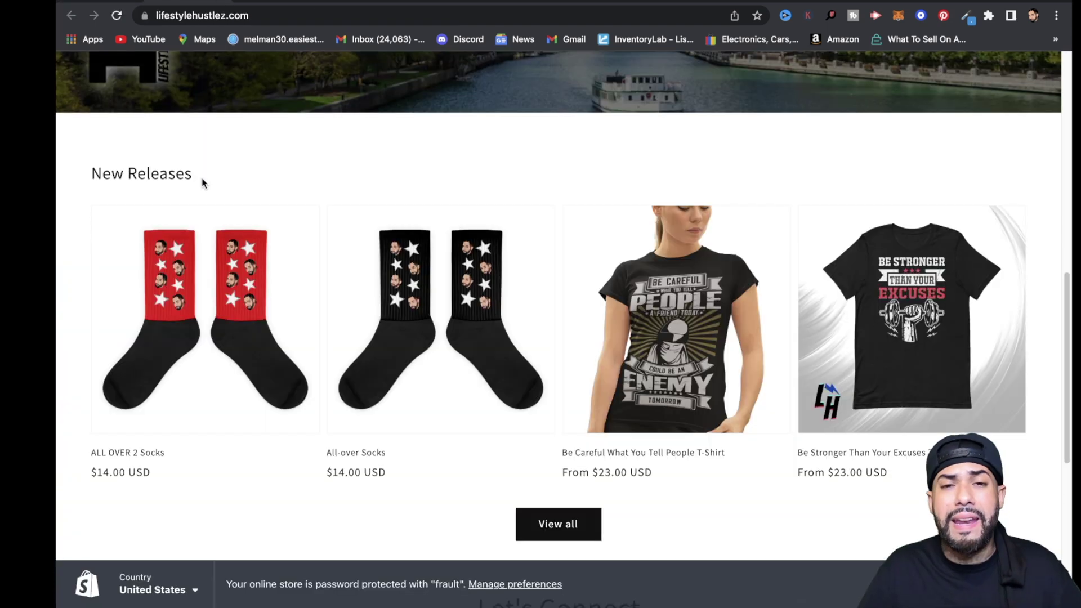
- Scroll through the Be Careful What You Tell People T-Shirt storefront page, then close the tab
{"action": "scroll", "coordinate": [538, 299], "scroll_direction": "up", "scroll_amount": 4}
{"action": "scroll", "coordinate": [530, 347], "scroll_direction": "down", "scroll_amount": 5}
{"action": "scroll", "coordinate": [559, 289], "scroll_direction": "up", "scroll_amount": 1}
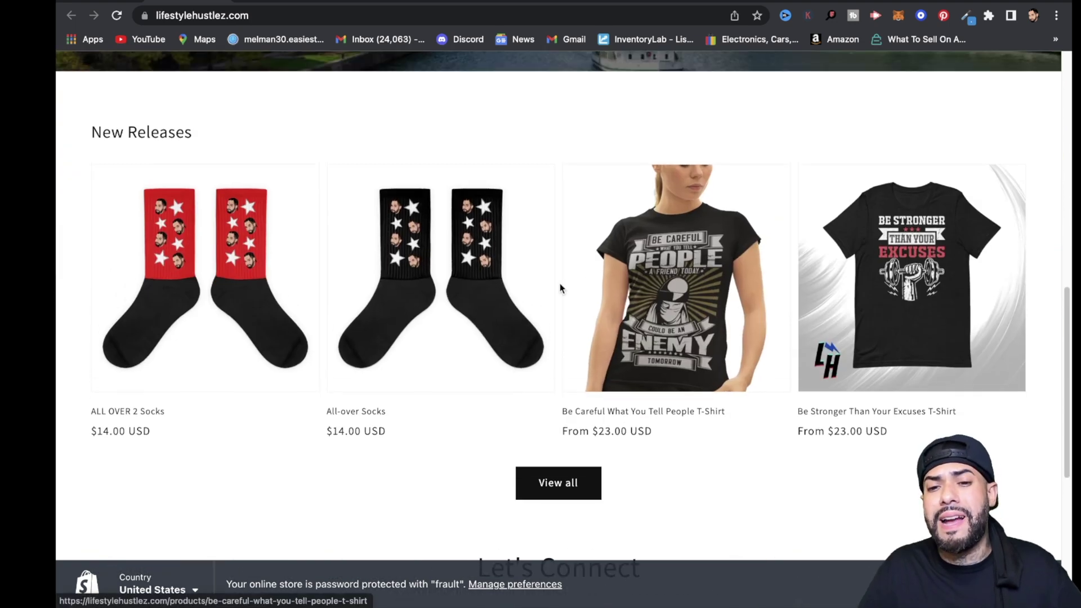
{"action": "left_click", "coordinate": [690, 346]}
{"action": "scroll", "coordinate": [605, 468], "scroll_direction": "down", "scroll_amount": 5}
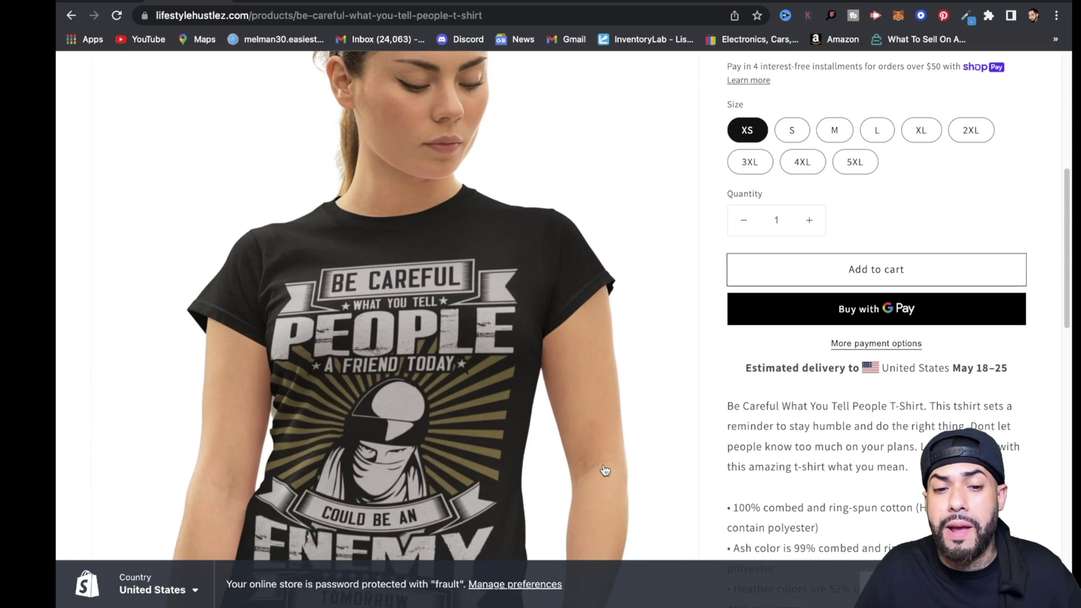
{"action": "scroll", "coordinate": [606, 468], "scroll_direction": "down", "scroll_amount": 15}
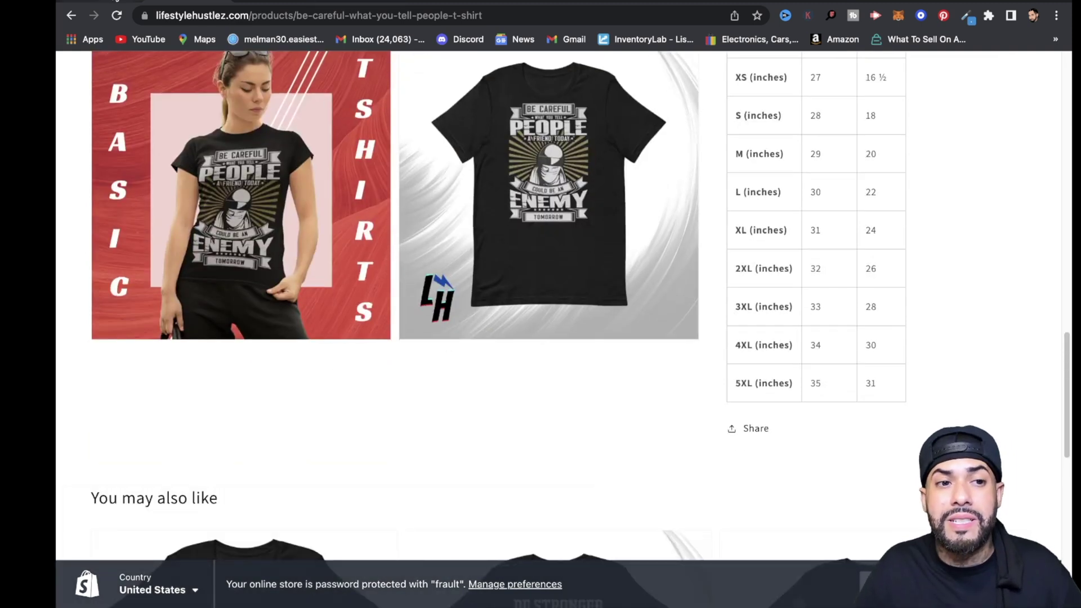
{"action": "key", "text": "ctrl+w"}
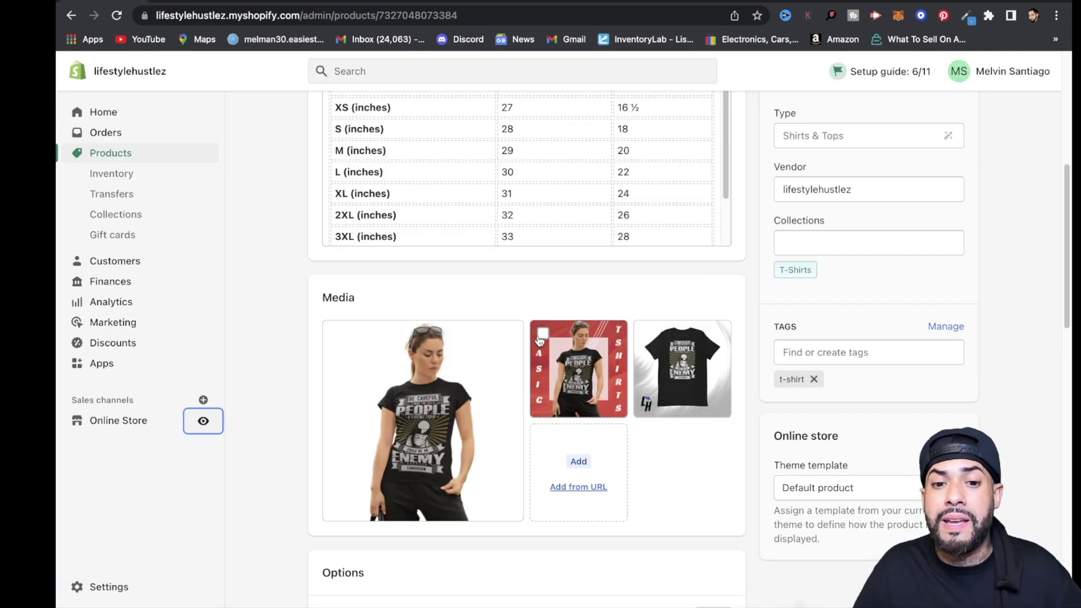
- Tick the checkbox on the Basic Tshirts hero image thumbnail in the product media
{"action": "left_click", "coordinate": [542, 334]}
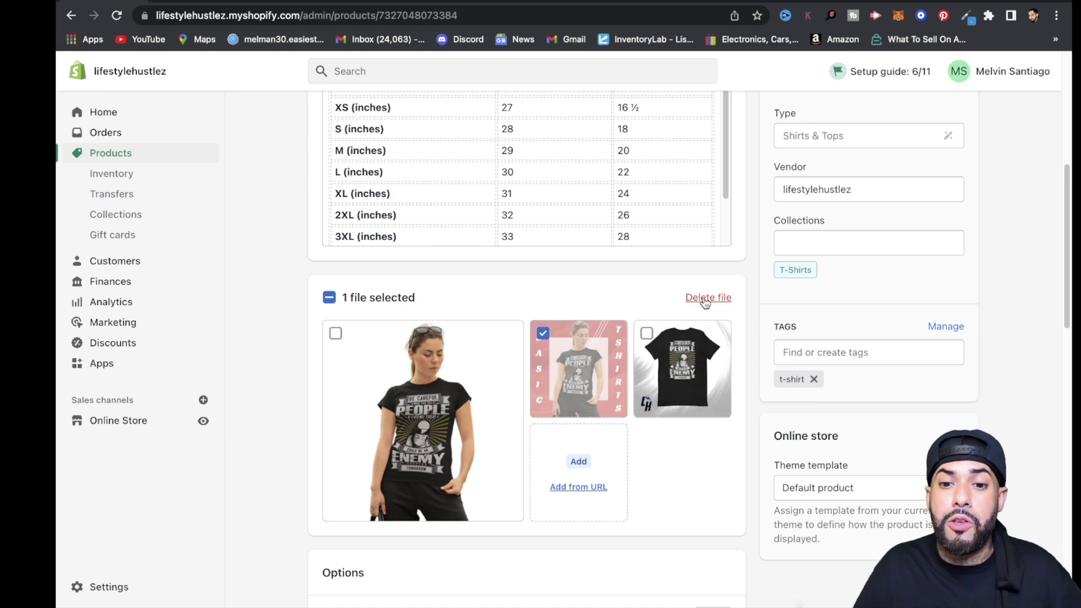